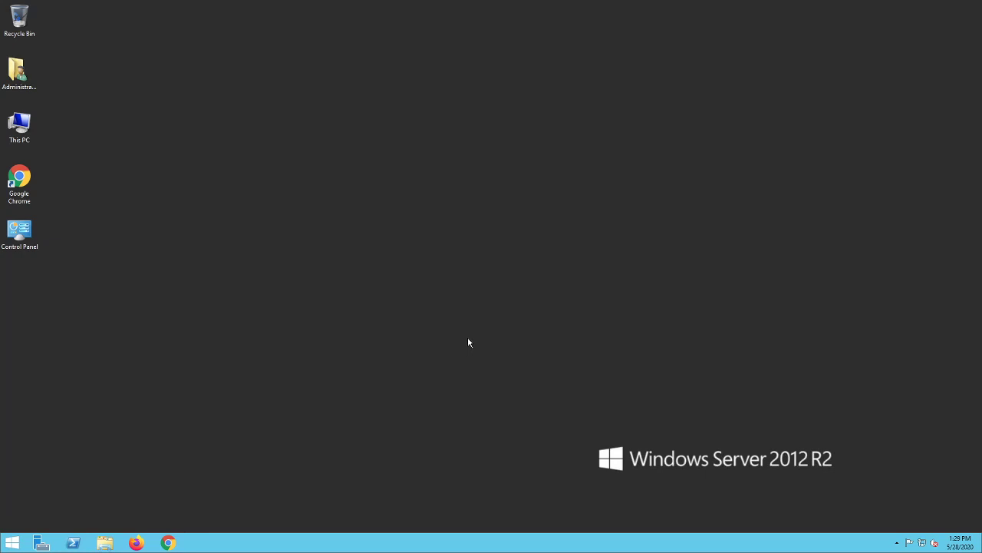
- Check the Windows Firewall on/off settings for private and public networks, accept them as they are and close Control Panel
double_click(13, 230)
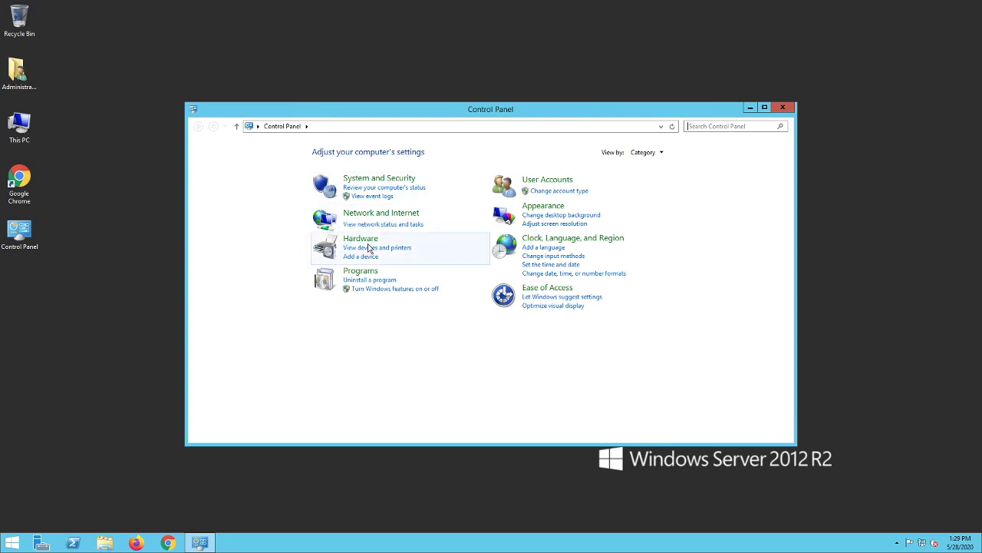
click(381, 180)
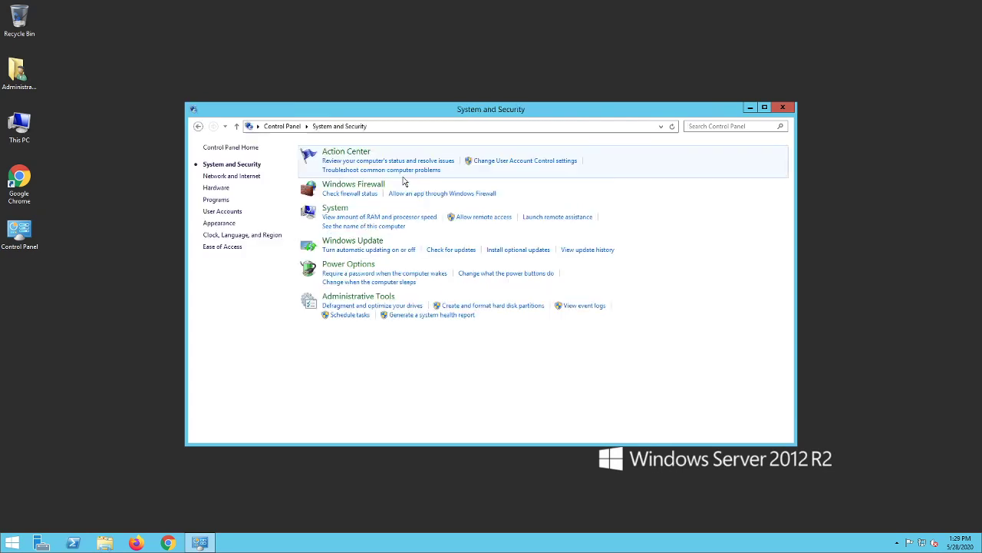
click(359, 186)
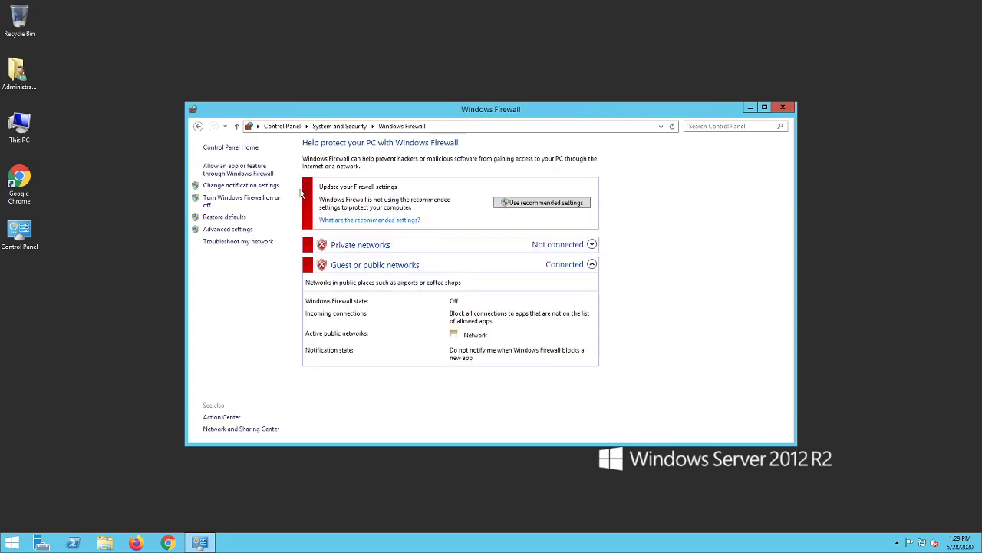
click(232, 202)
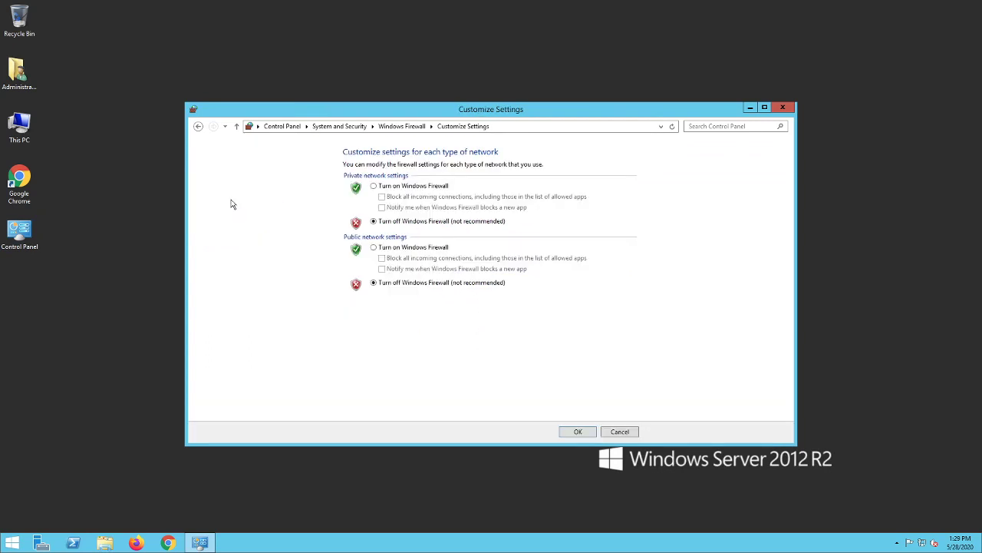
click(577, 433)
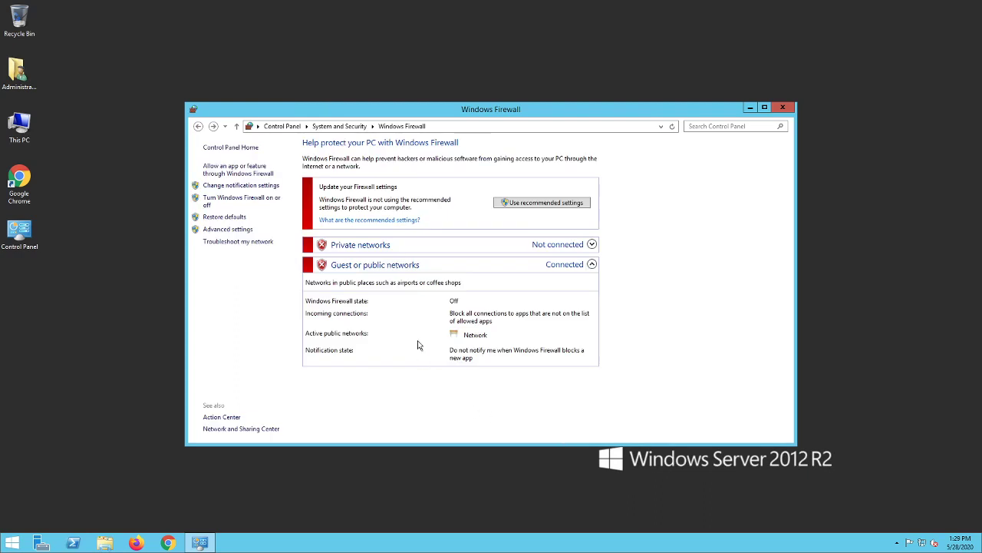
click(784, 108)
click(626, 133)
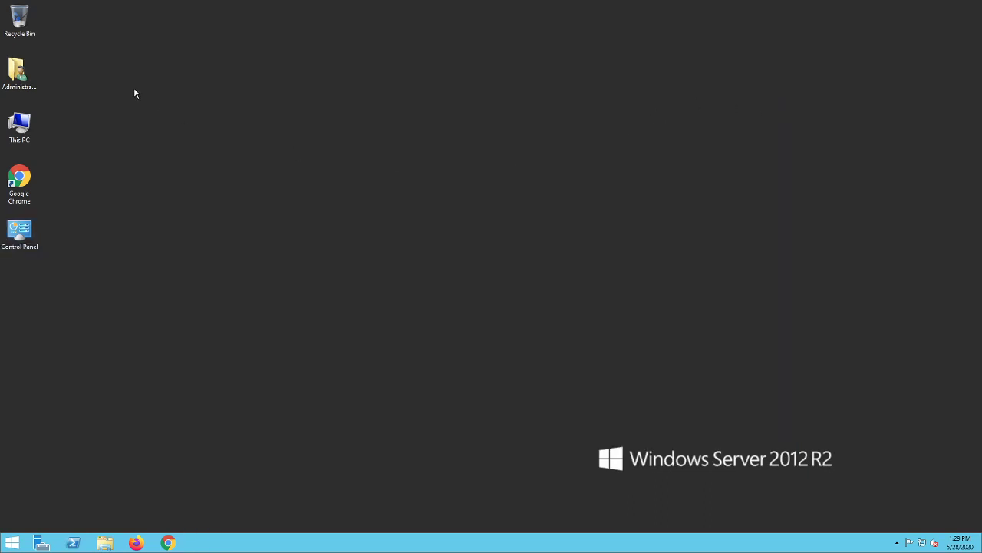
- Create a new folder named FiveM on the desktop
right_click(134, 90)
mouse_move(171, 156)
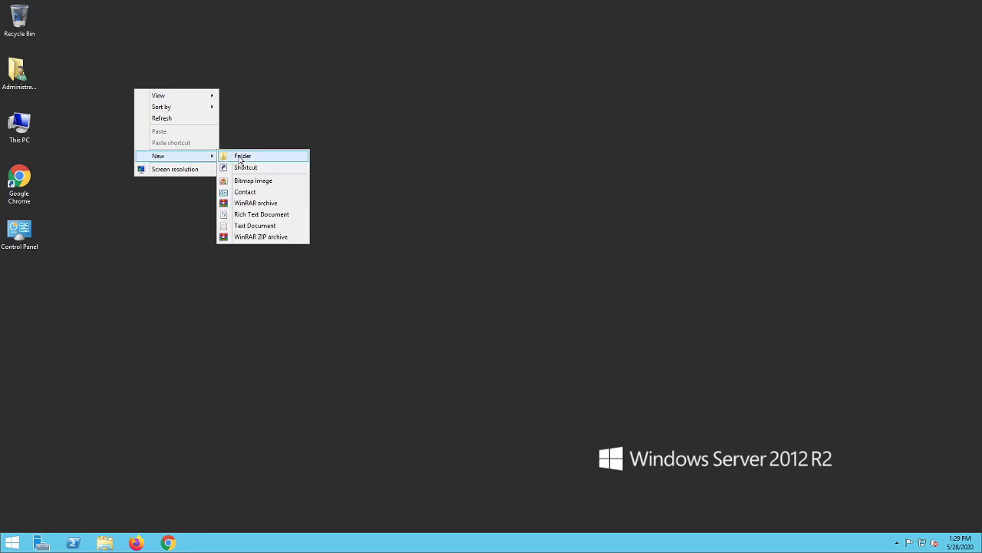
click(241, 157)
text(FiveM)
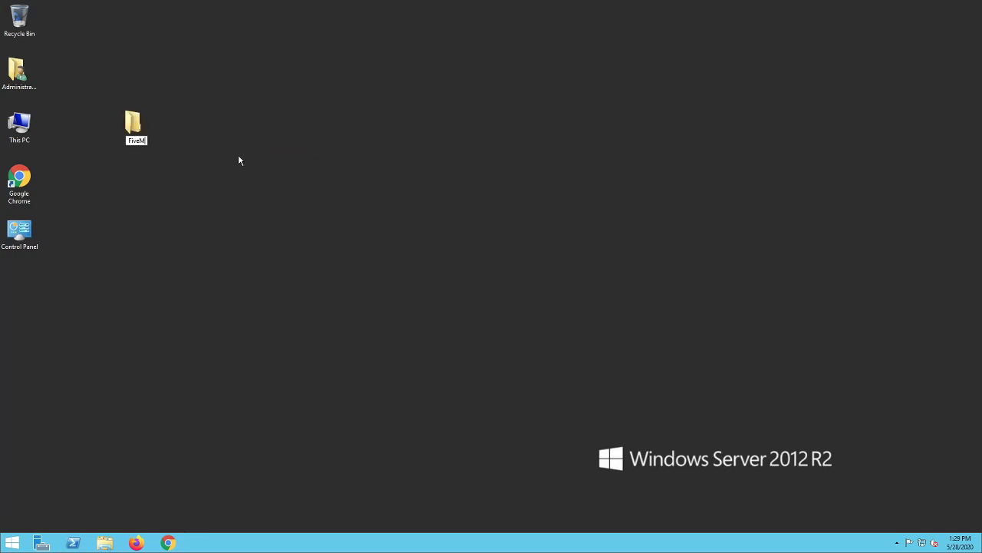
key(Return)
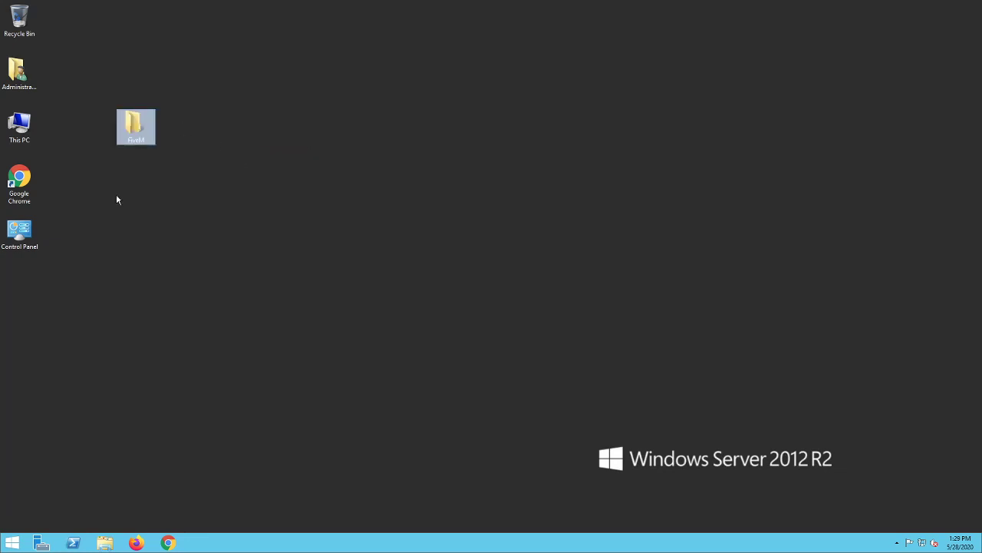
- Open the FiveM folder and load docs.fivem.net/docs/server-manual/setting-up-a-server/ in Chrome
double_click(19, 180)
double_click(128, 128)
click(505, 31)
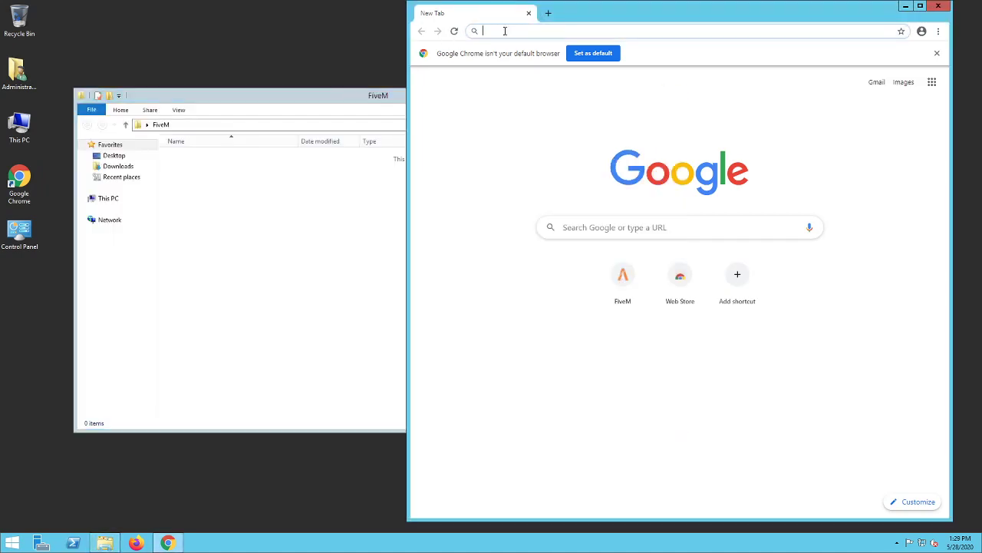
text(https://docs.fivem.net/docs/server-manual/setting-up-a-server/)
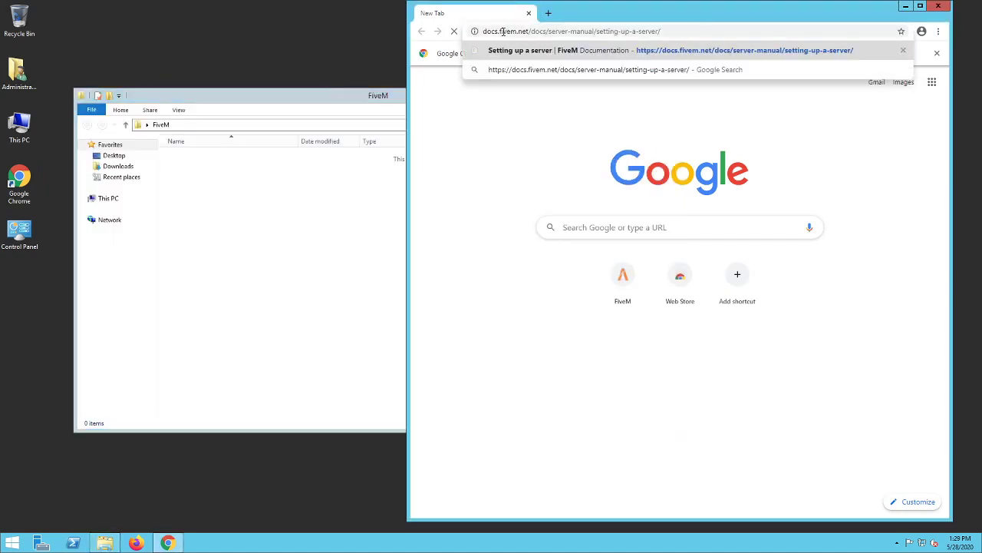
key(Return)
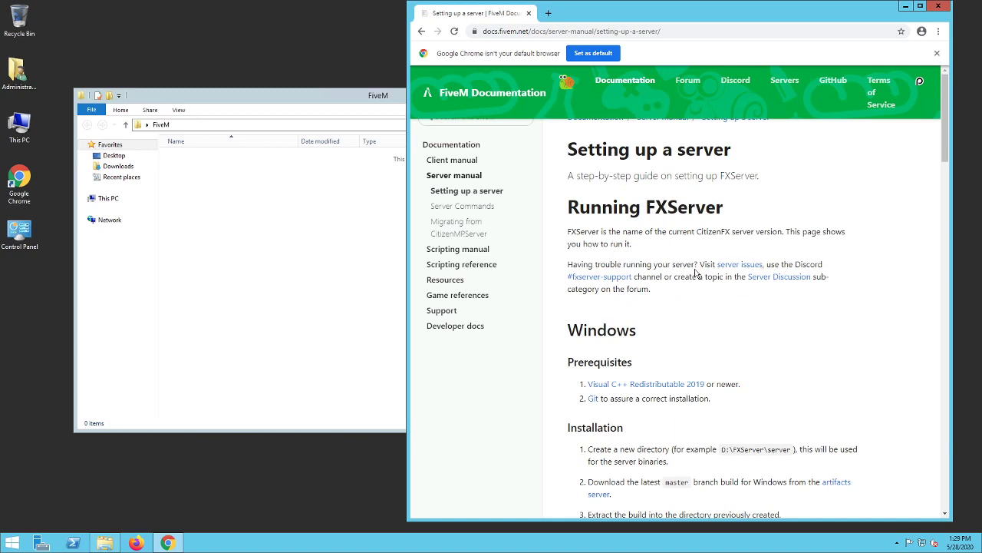
- Open the guide's artifacts server link in a new tab and download the latest recommended Windows build (2430)
scroll(696, 277, down, 1)
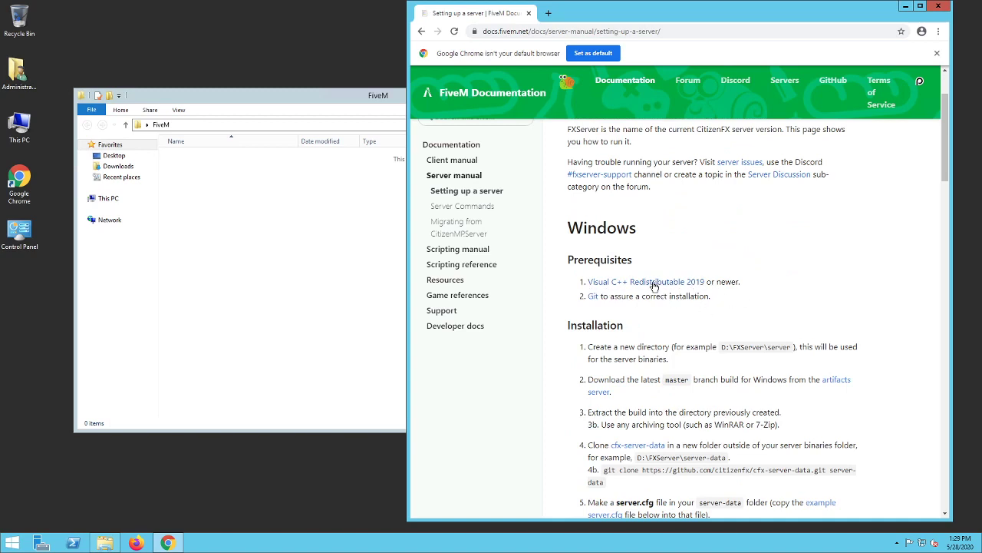
scroll(768, 344, down, 1)
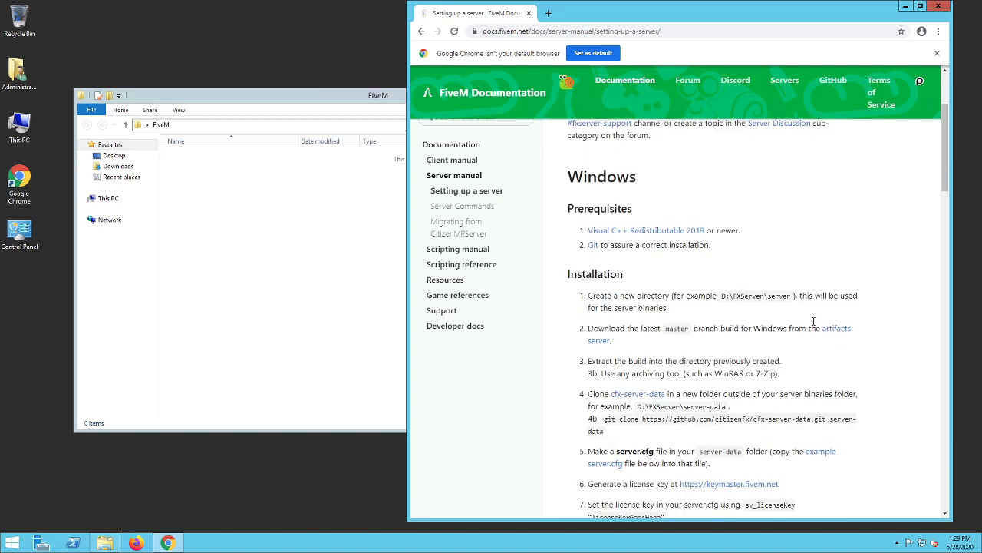
middle_click(835, 336)
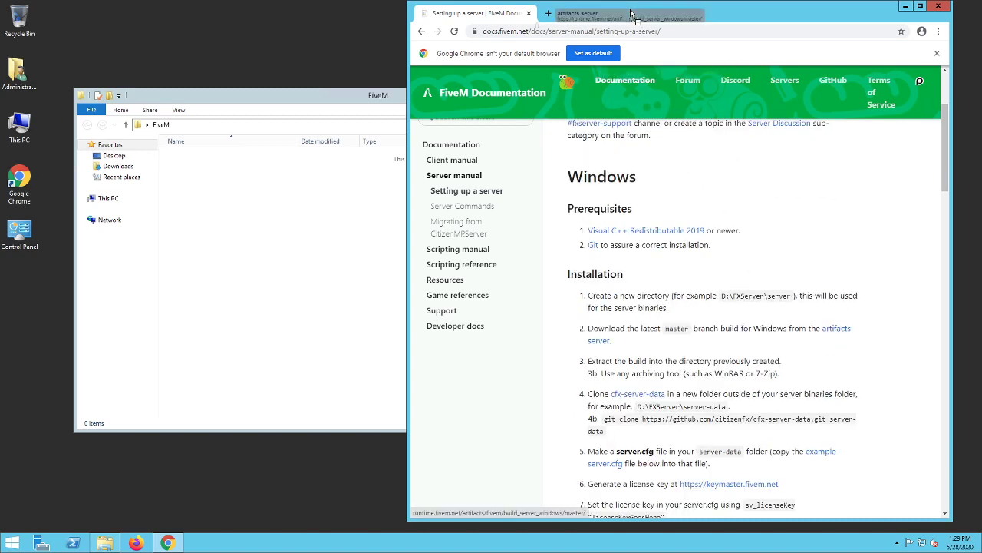
click(602, 13)
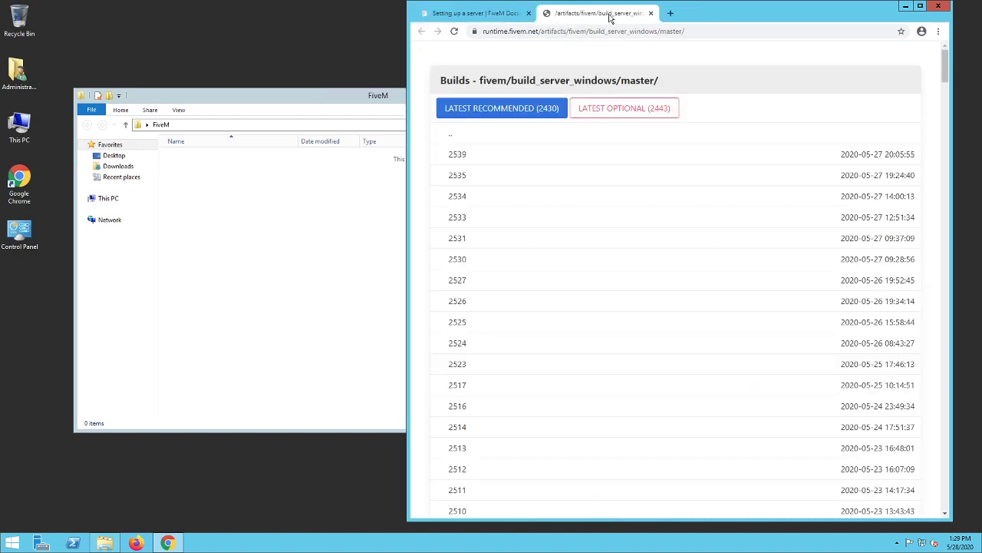
click(510, 110)
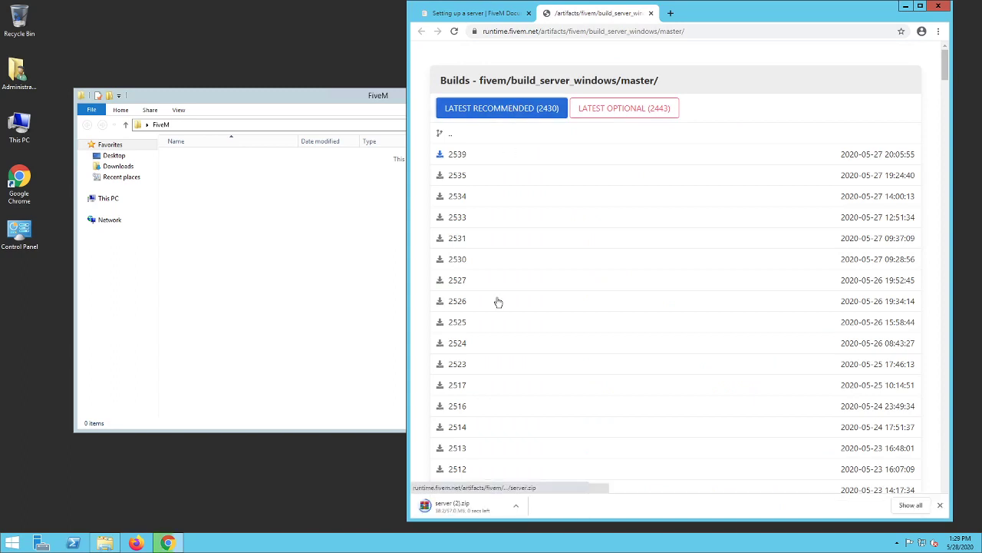
- Extract everything from the downloaded server archive into the FiveM folder, and close the archive and the builds page
click(454, 508)
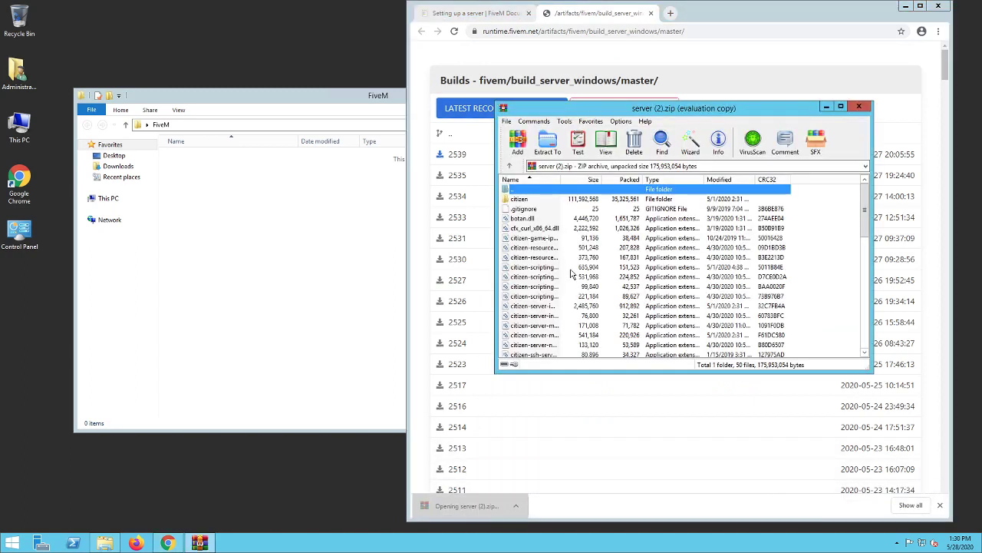
click(537, 200)
key(ctrl+a)
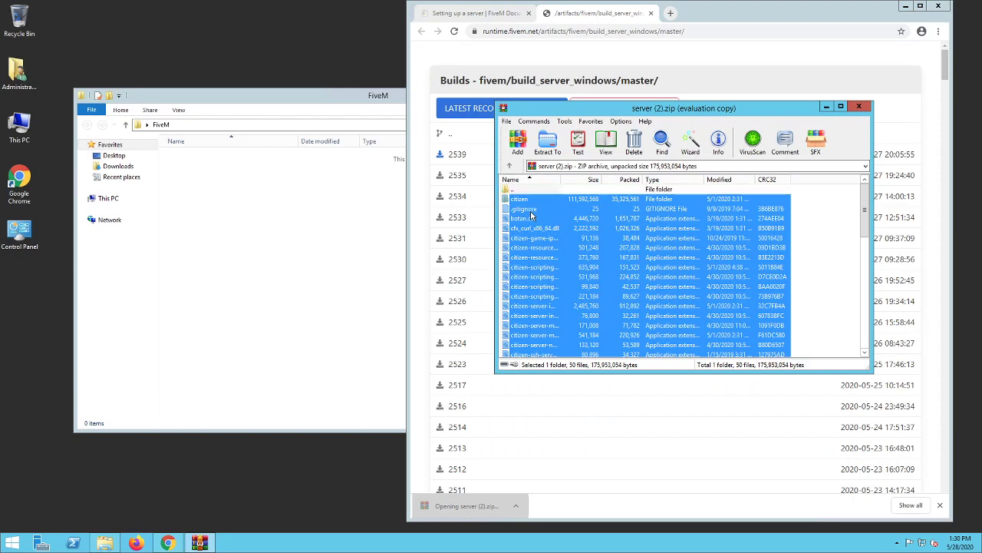
drag(537, 200, 287, 221)
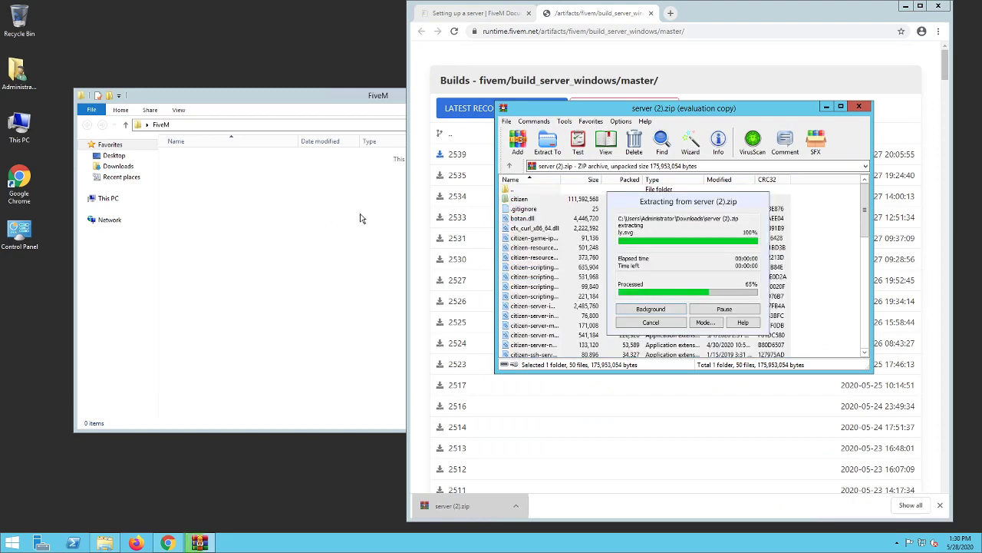
click(858, 106)
click(649, 13)
click(648, 13)
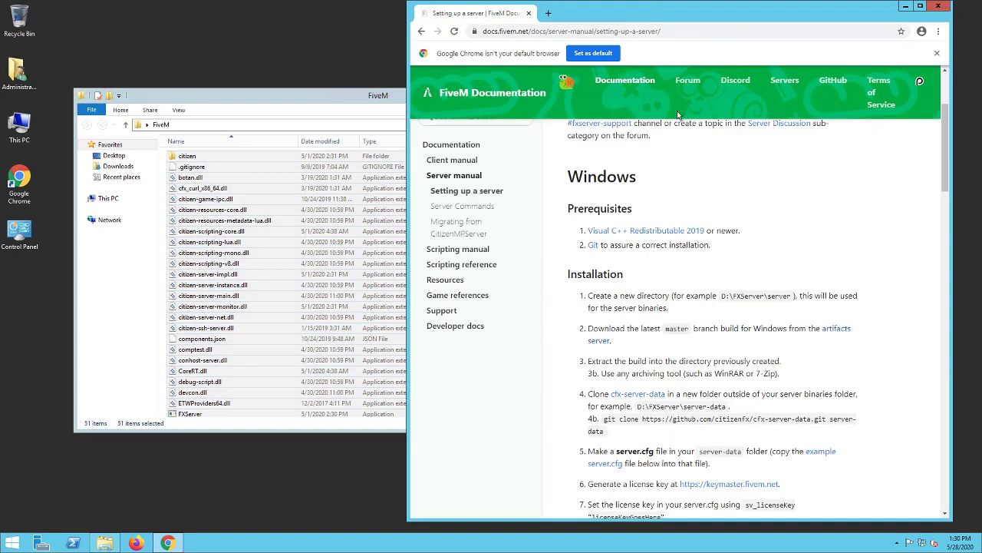
- Open the guide's cfx-server-data repository link in a new tab and download the repository as a ZIP
scroll(660, 323, down, 3)
drag(637, 292, 668, 17)
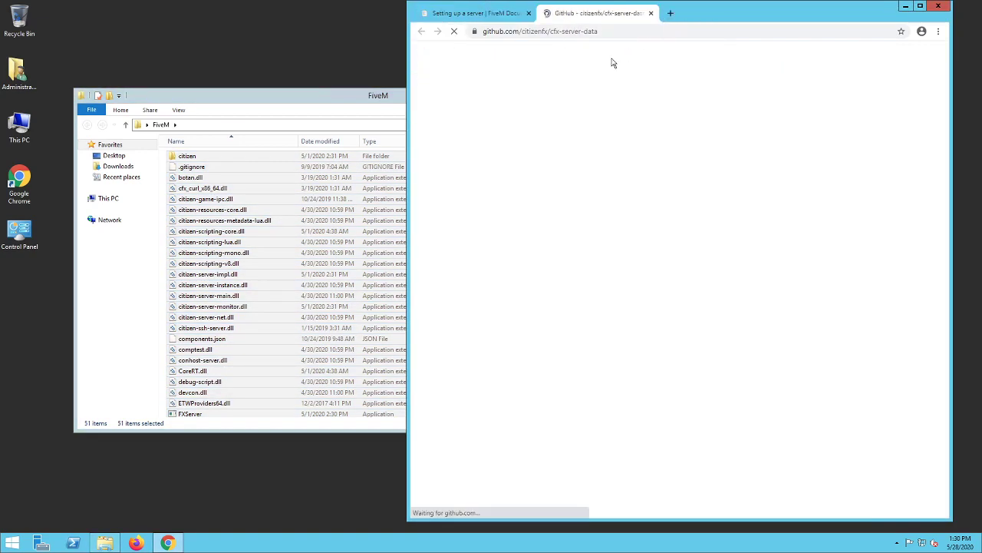
click(875, 310)
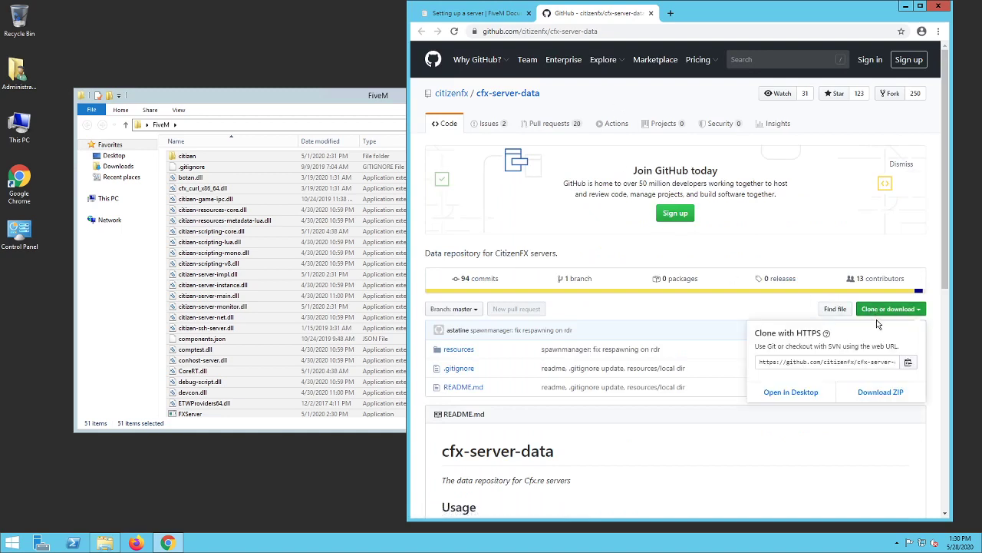
click(887, 404)
click(723, 453)
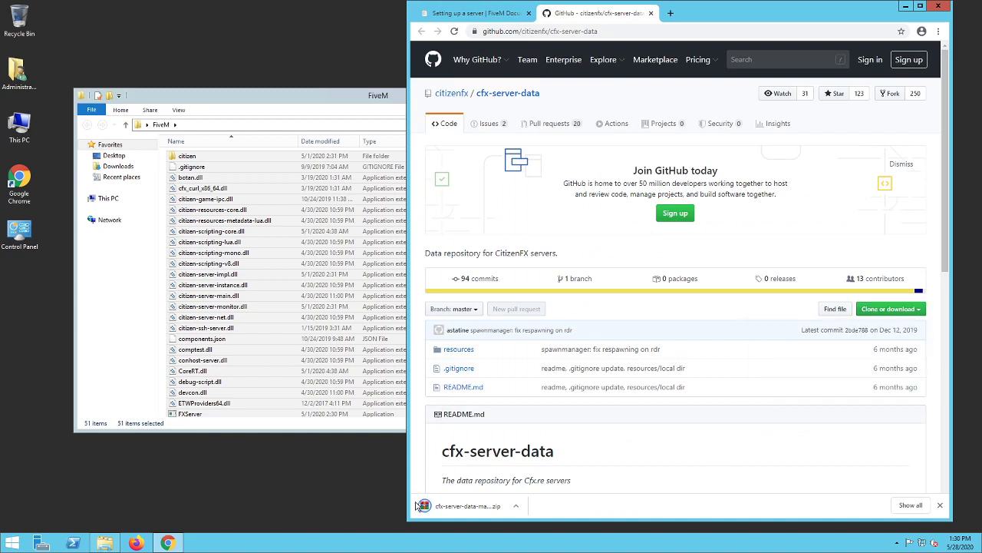
- Extract the cfx-server-data-master folder from the downloaded ZIP into the FiveM folder
click(444, 508)
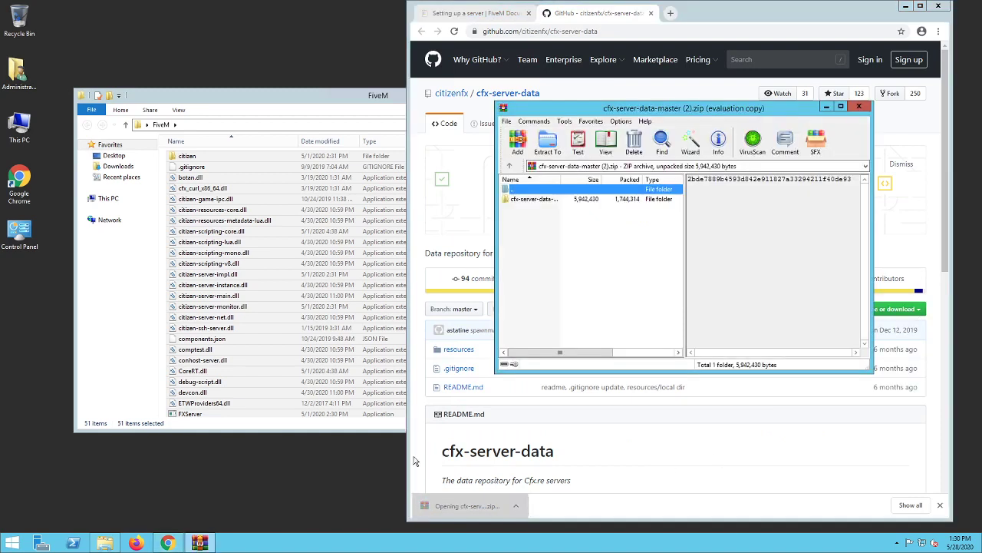
click(552, 199)
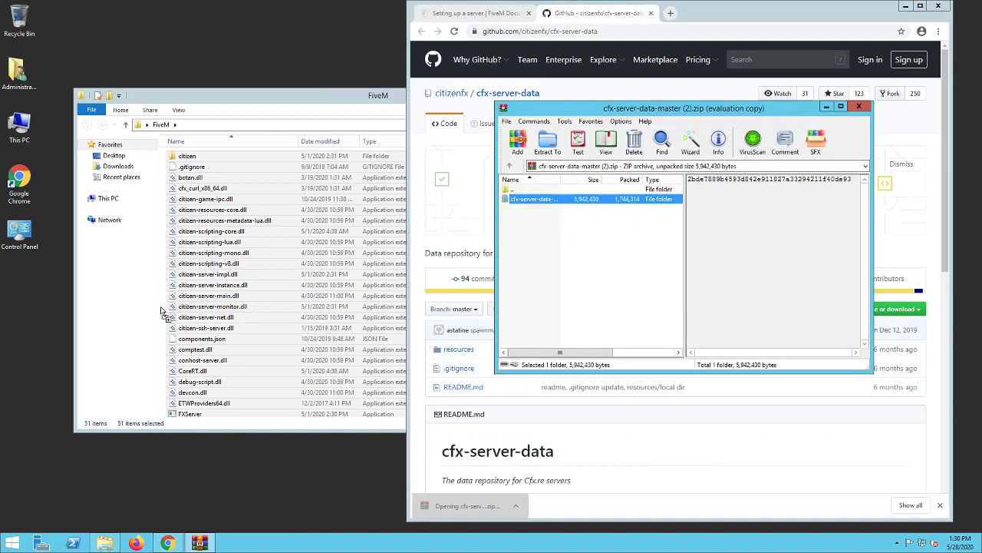
drag(163, 311, 164, 309)
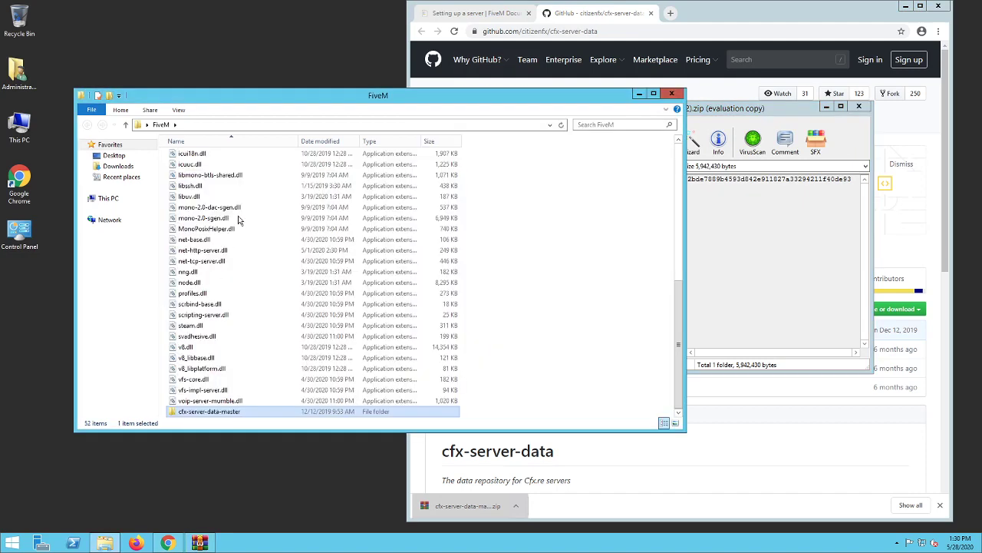
click(521, 299)
- Re-sort the FiveM folder by name, open its cfx-server-data-master subfolder and close the archive window
scroll(521, 299, up, 7)
click(187, 143)
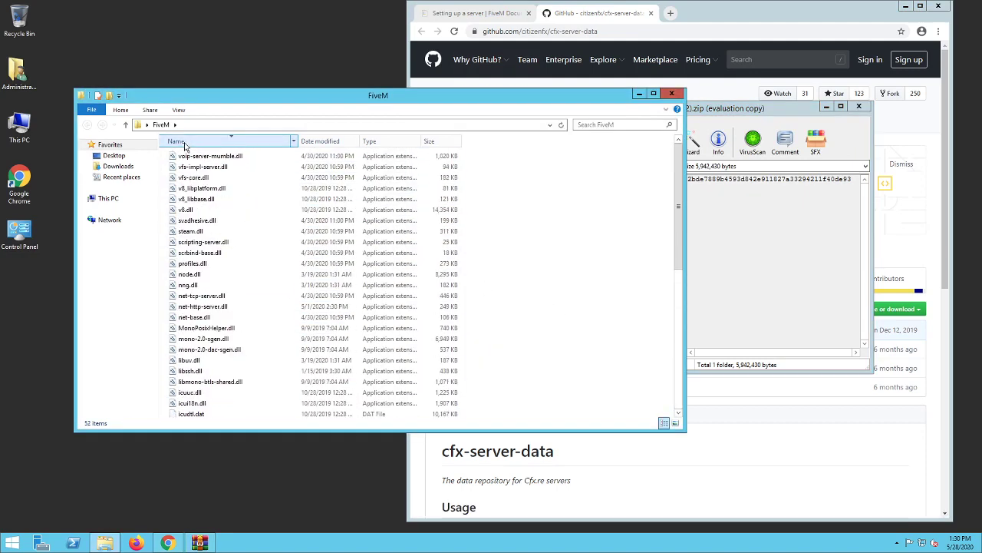
click(186, 144)
double_click(213, 159)
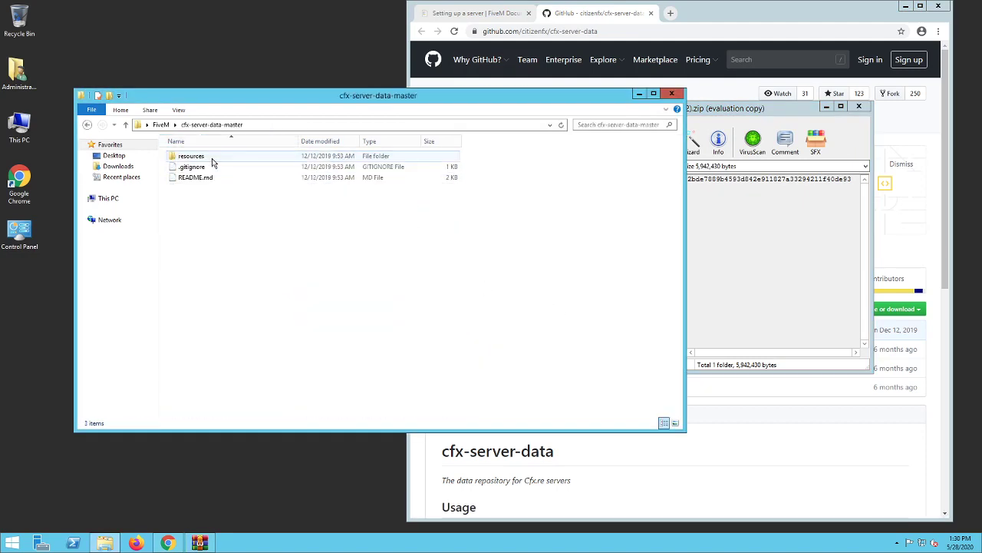
click(859, 108)
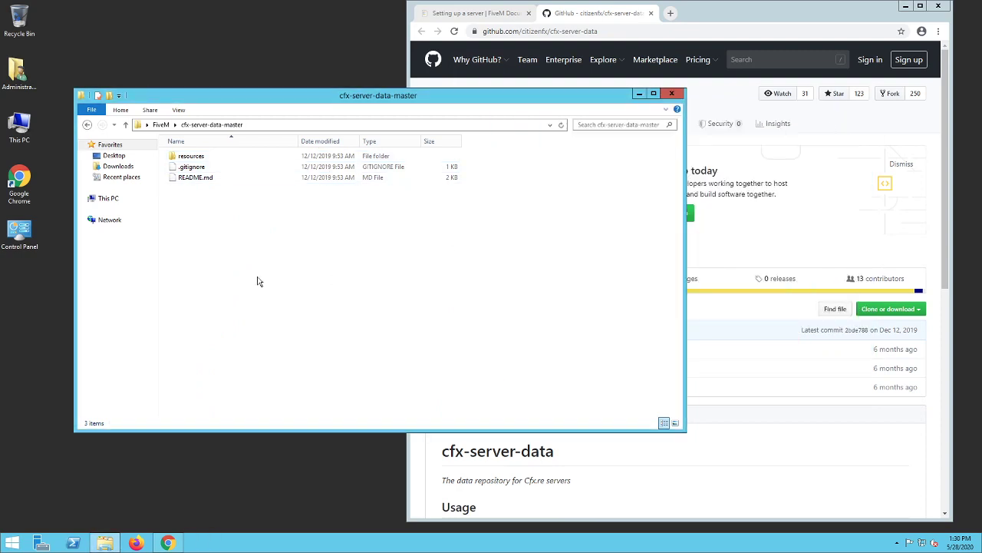
- Create a text document named server in the cfx-server-data-master folder and open it in Notepad++
right_click(244, 256)
mouse_move(353, 372)
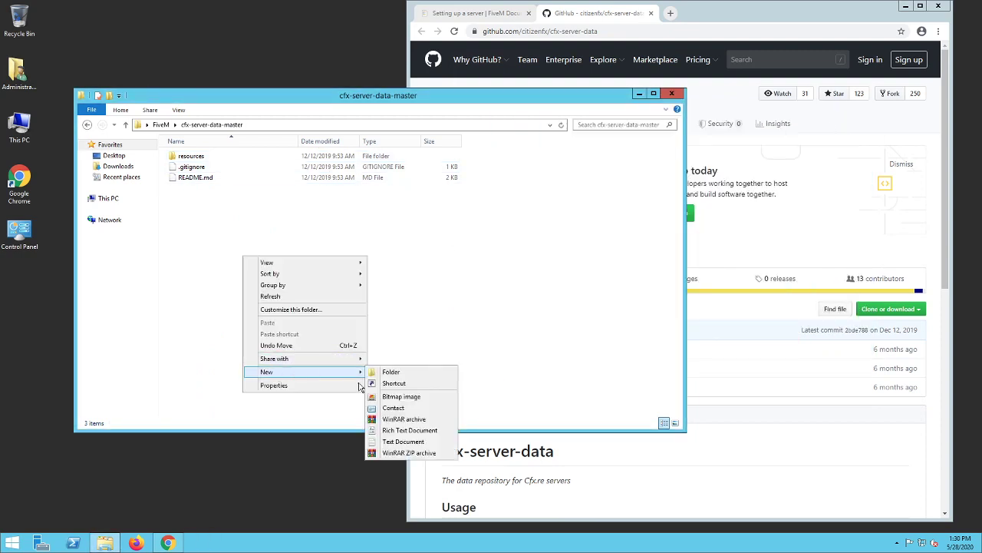
click(449, 442)
text(server)
key(Return)
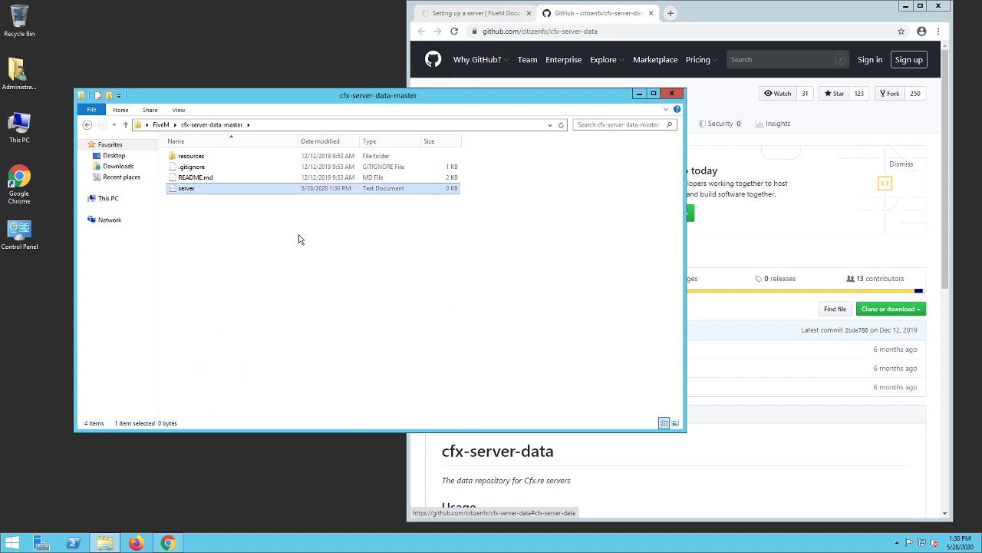
right_click(220, 188)
click(275, 229)
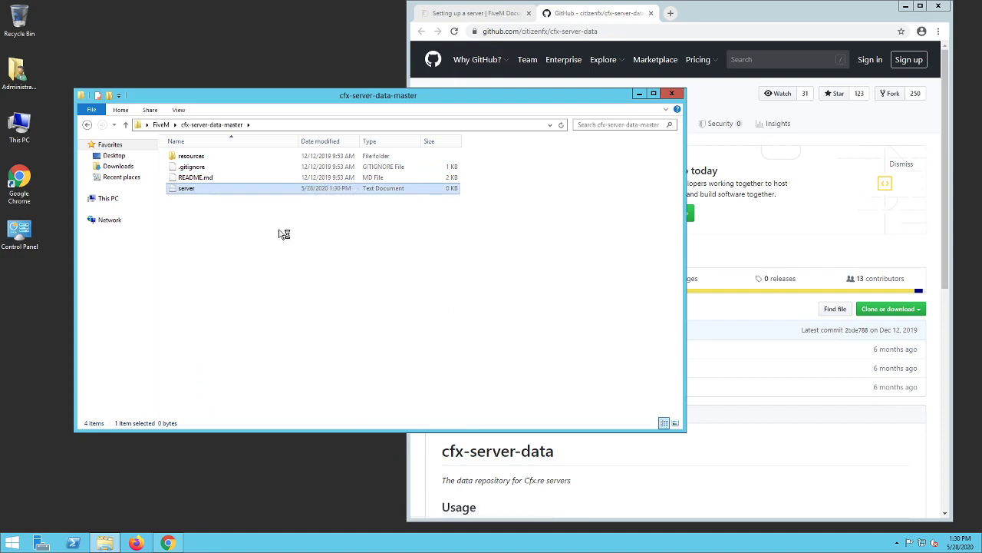
- Copy the complete example server.cfg text from the FiveM setup guide in Chrome into the blank server text document in Notepad++
click(697, 94)
click(470, 20)
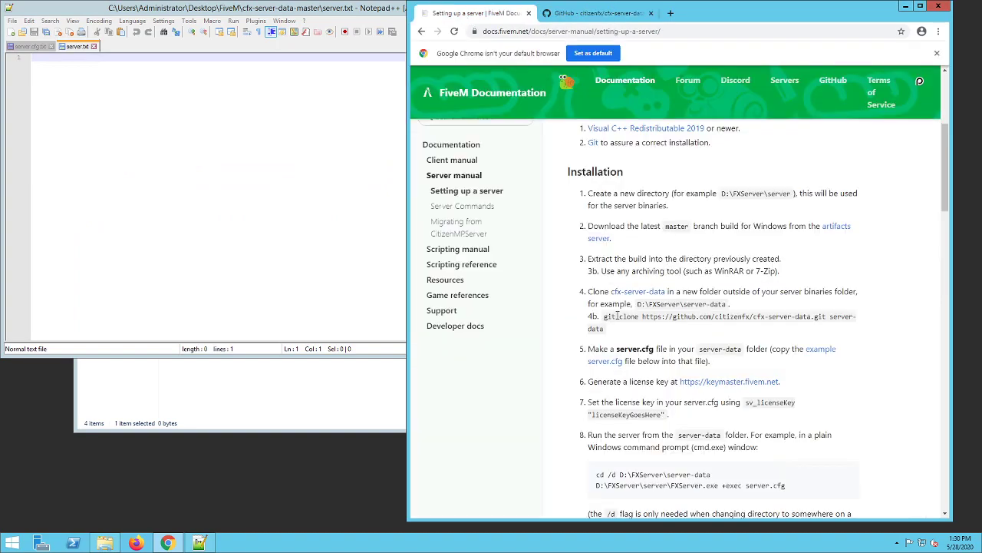
scroll(636, 330, down, 10)
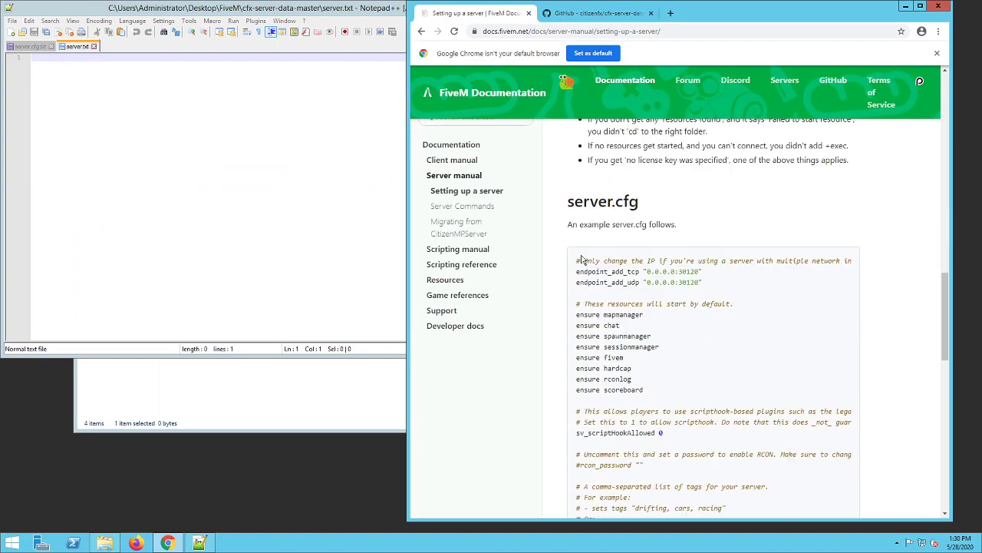
drag(576, 261, 679, 279)
scroll(619, 349, down, 3)
scroll(636, 361, down, 10)
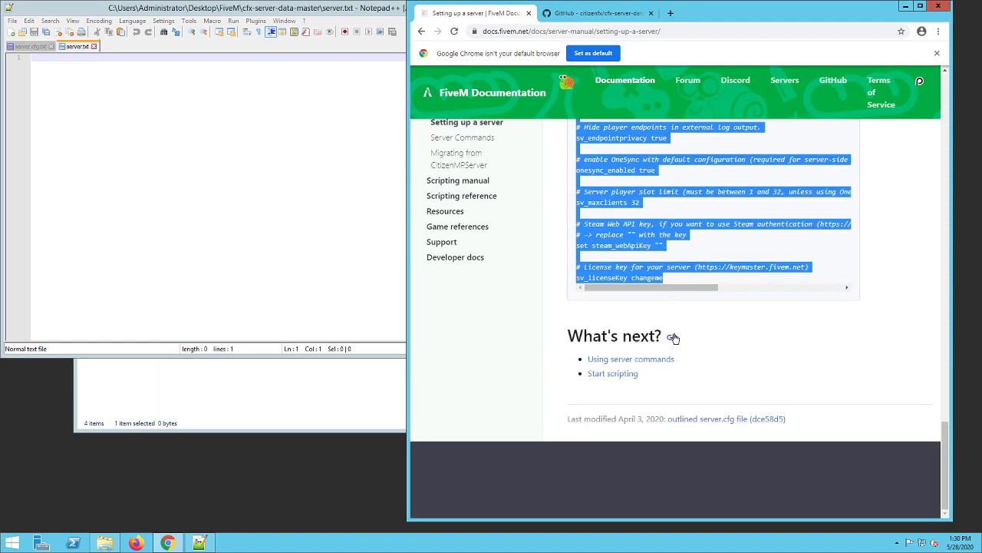
scroll(675, 338, up, 2)
right_click(640, 260)
click(659, 267)
scroll(642, 309, up, 11)
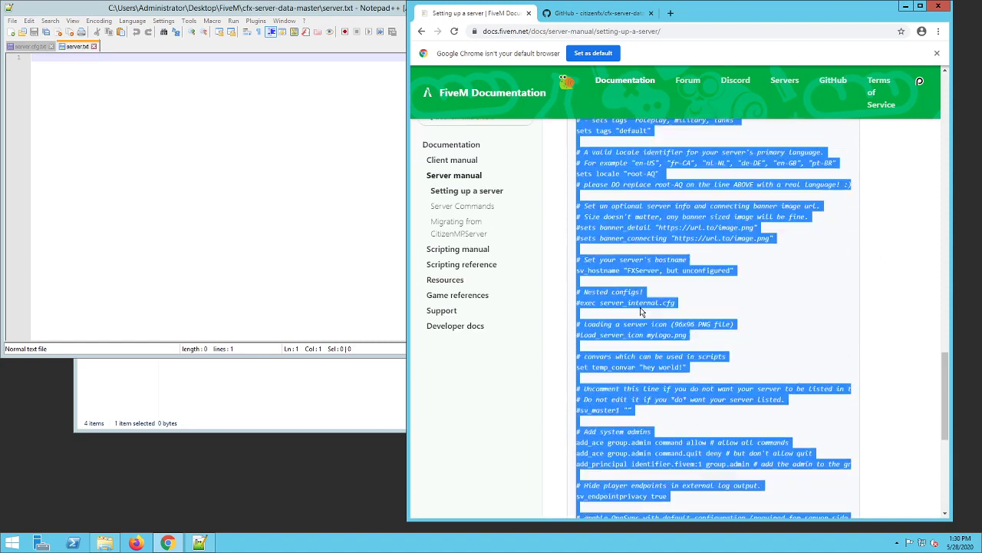
click(638, 314)
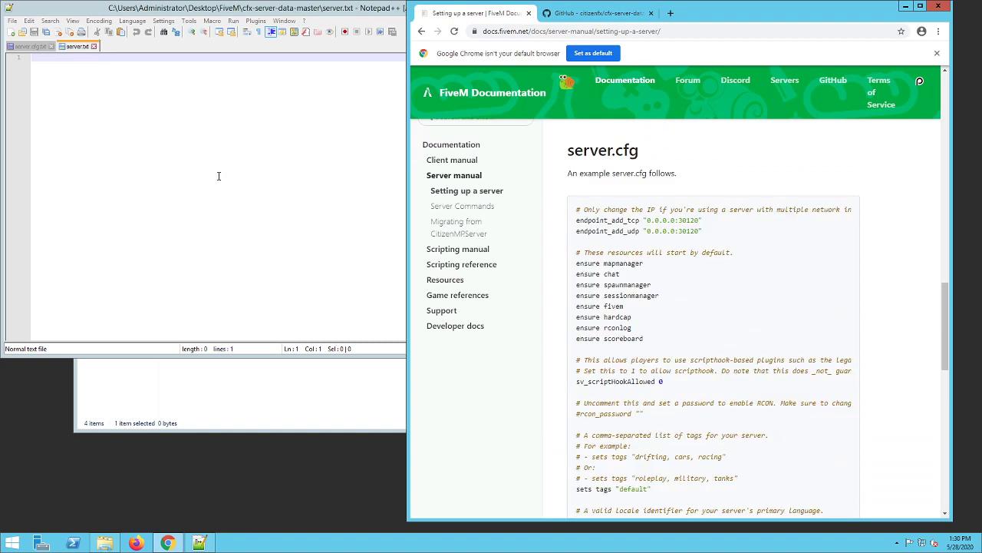
click(220, 148)
key(ctrl+v)
- Save the pasted configuration as server.cfg in the cfx-server-data-master folder and close Notepad++
click(13, 21)
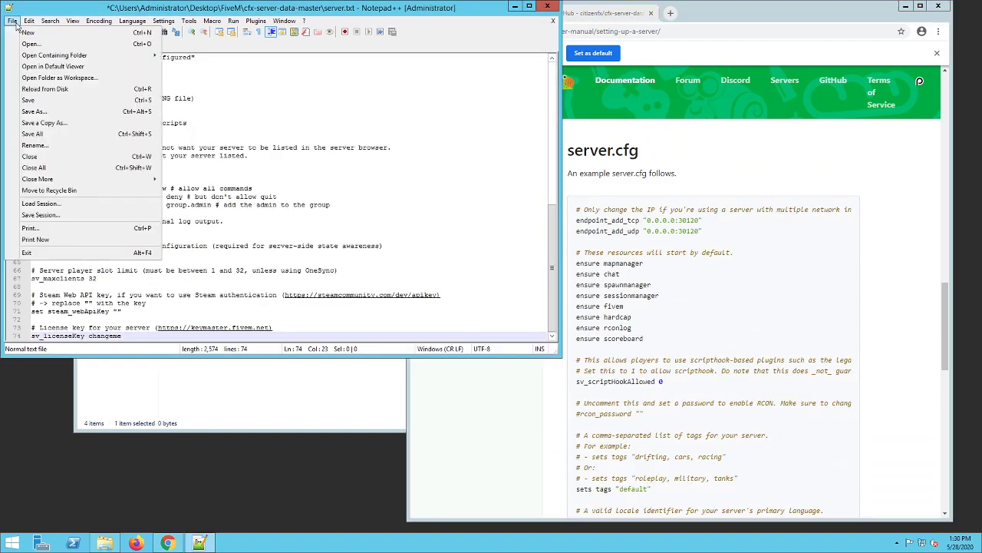
click(34, 111)
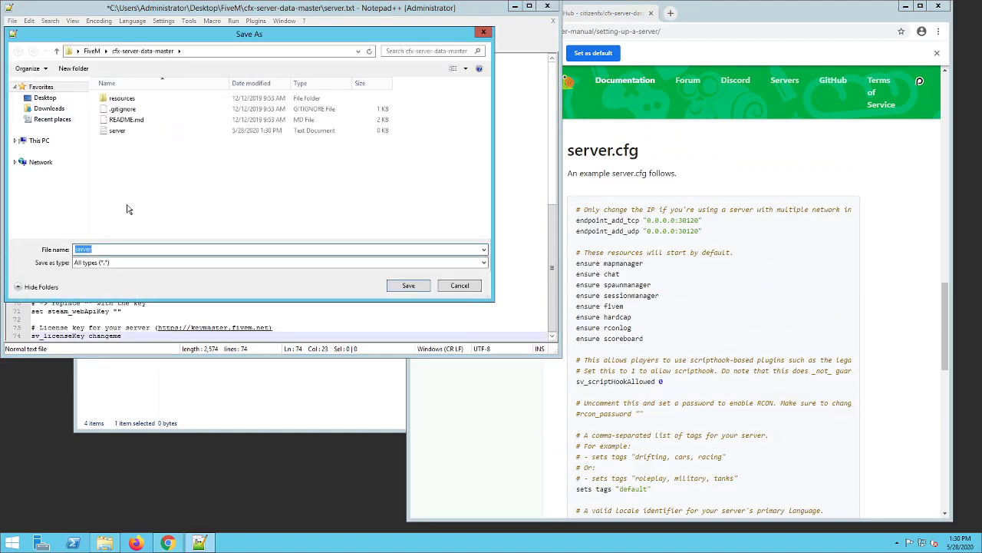
text(server.cfg)
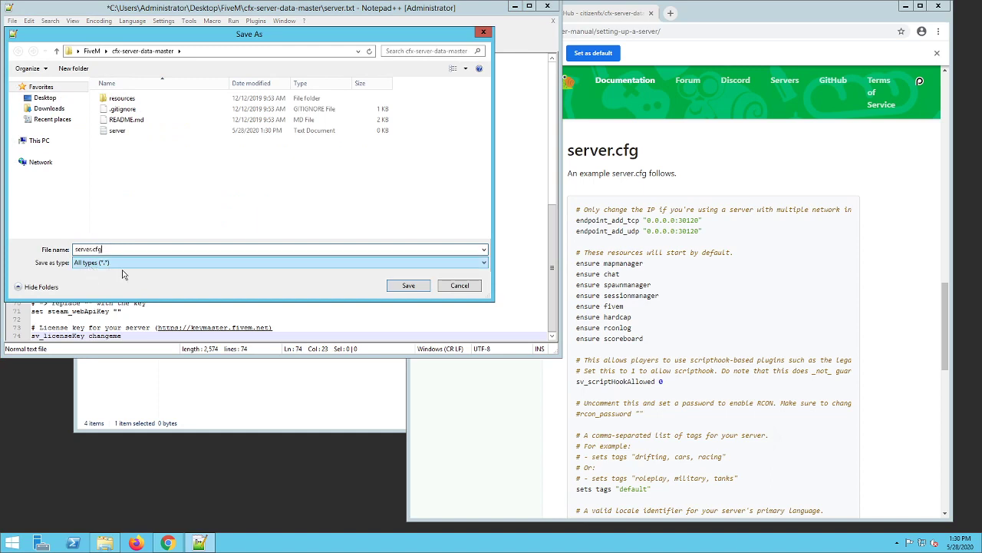
click(407, 285)
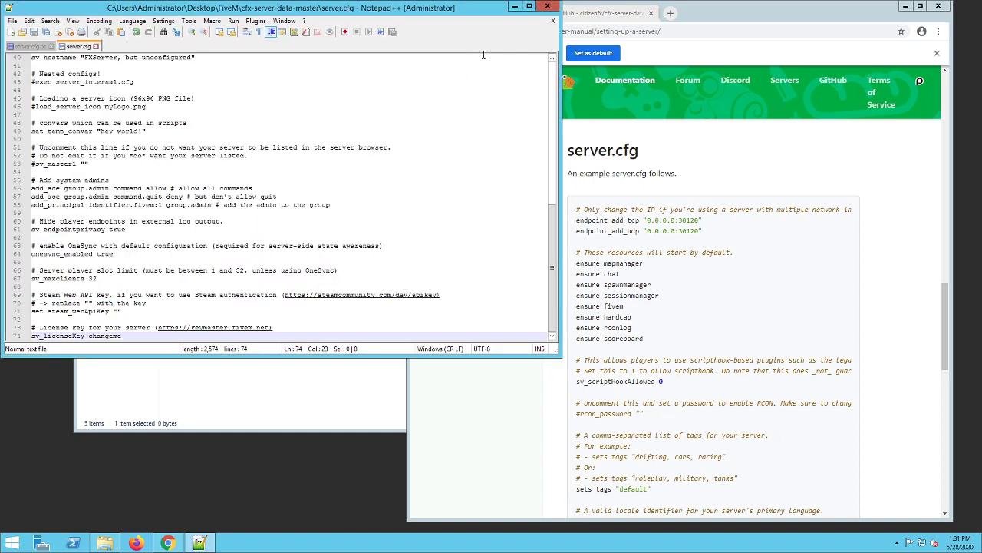
click(547, 7)
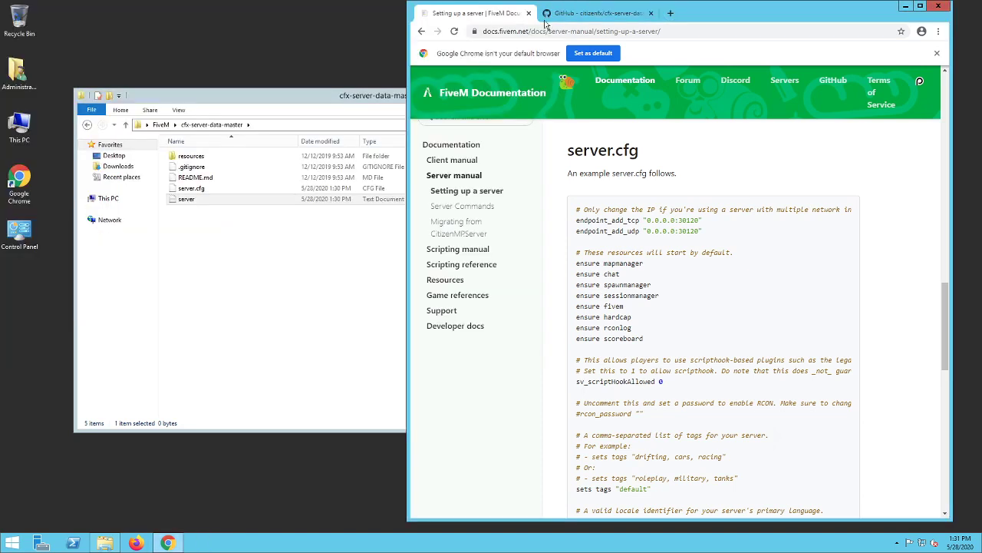
- Delete the leftover server text document from the cfx-server-data-master folder and empty the Recycle Bin
click(311, 191)
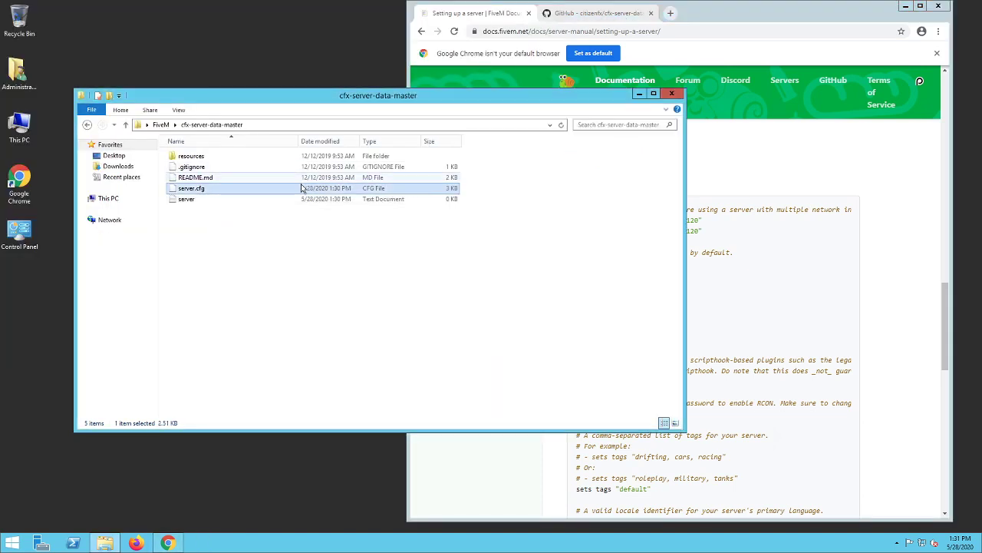
click(304, 203)
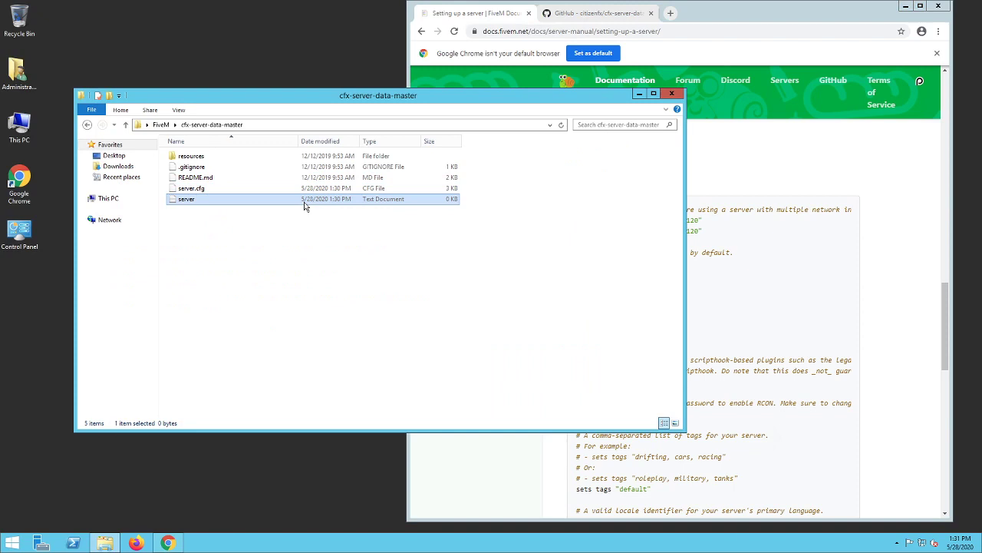
key(Delete)
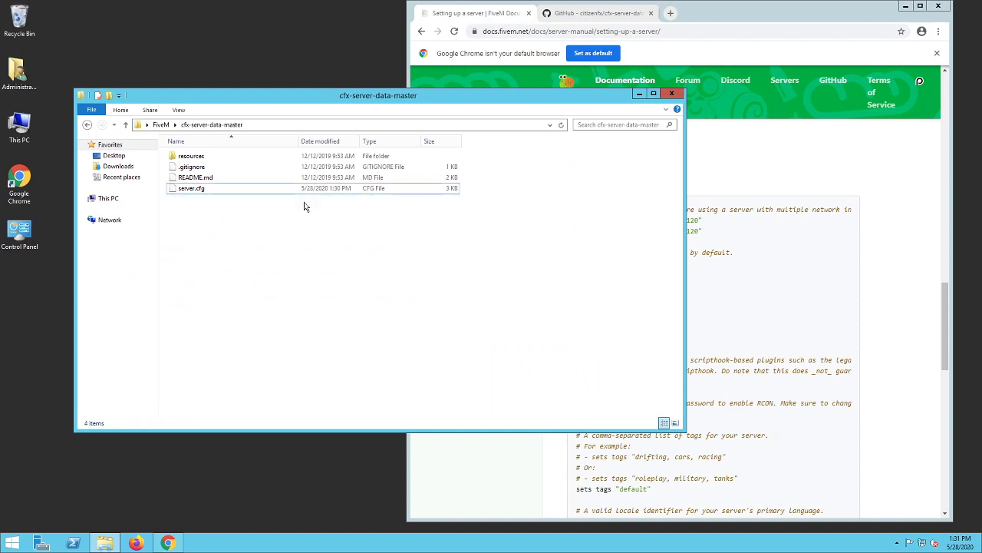
right_click(41, 28)
click(62, 42)
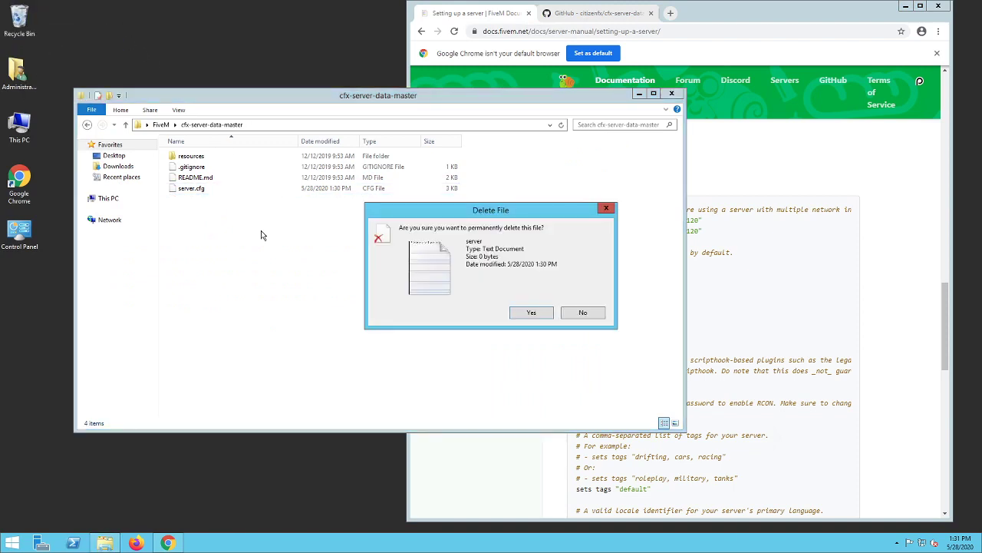
click(531, 312)
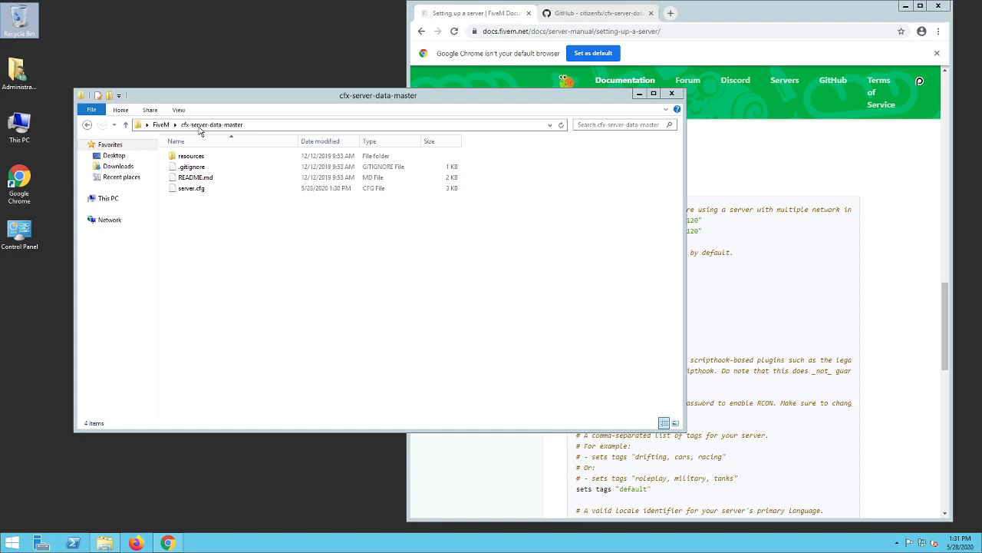
- Open server.cfg from the cfx-server-data-master folder for editing in Notepad++
right_click(212, 194)
right_click(191, 189)
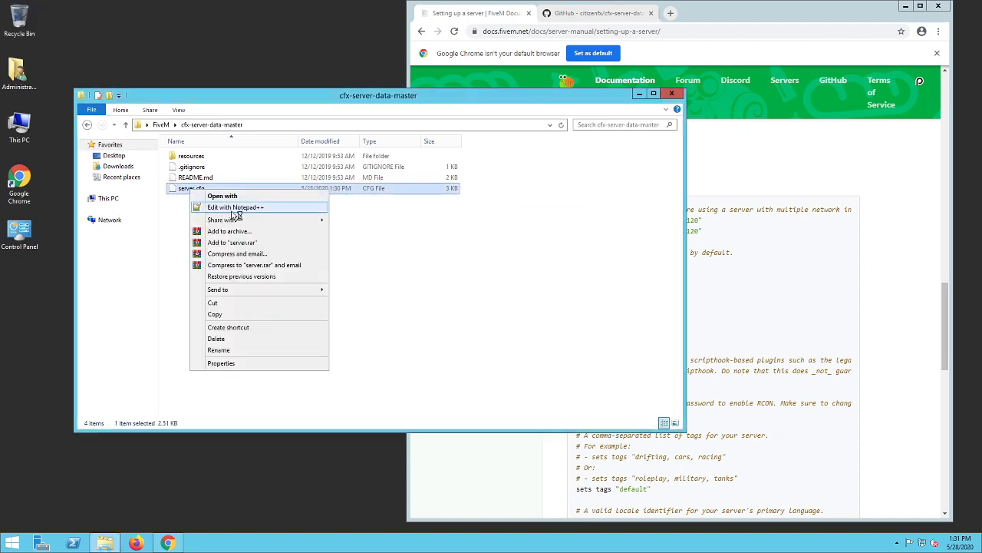
click(235, 207)
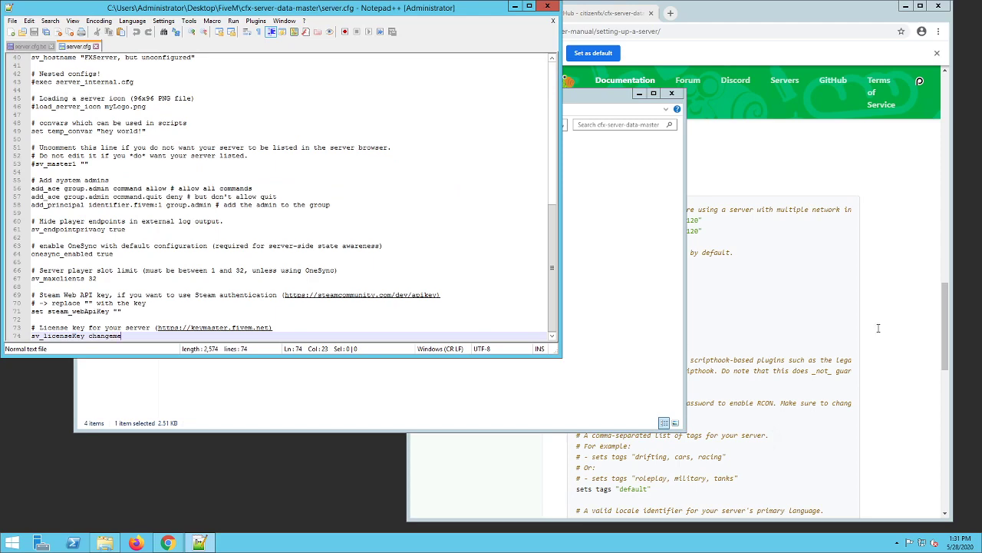
- Check the installation instructions above the example server.cfg in the FiveM setup guide in Chrome
click(767, 301)
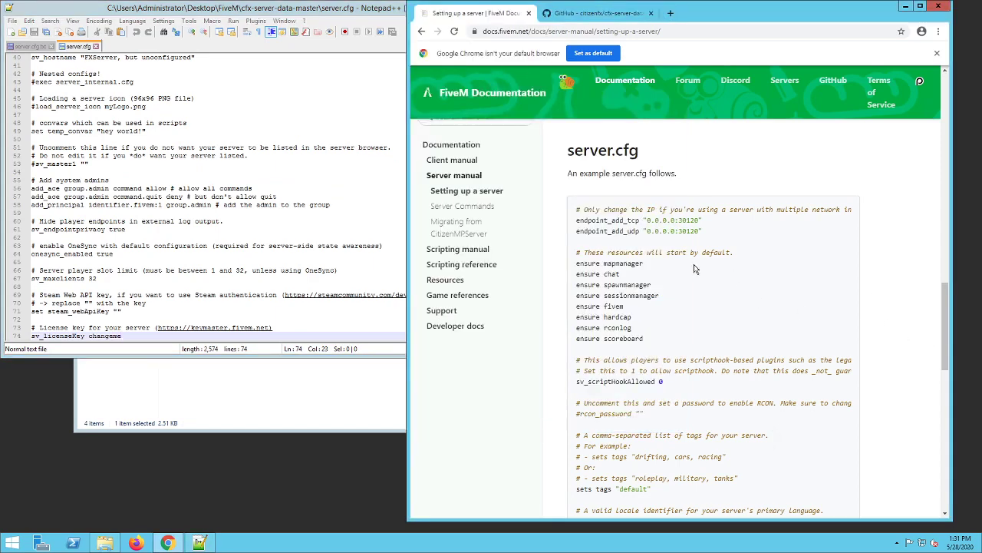
scroll(694, 269, up, 4)
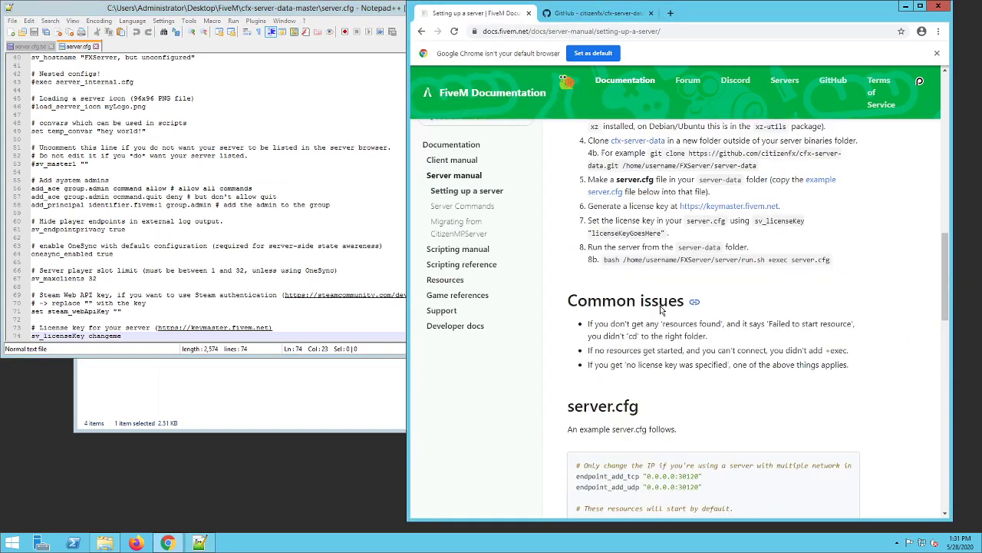
scroll(710, 366, up, 1)
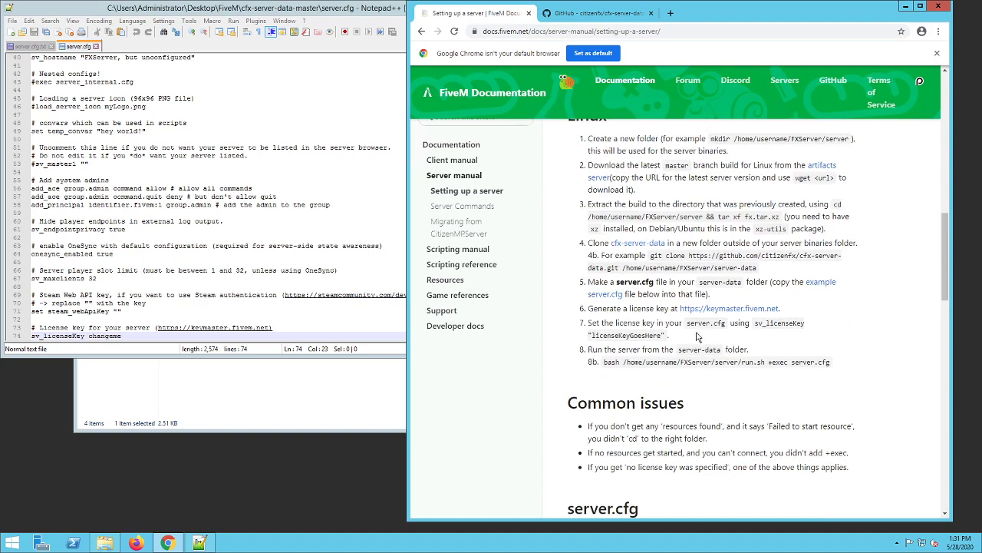
scroll(698, 336, up, 1)
scroll(682, 327, up, 8)
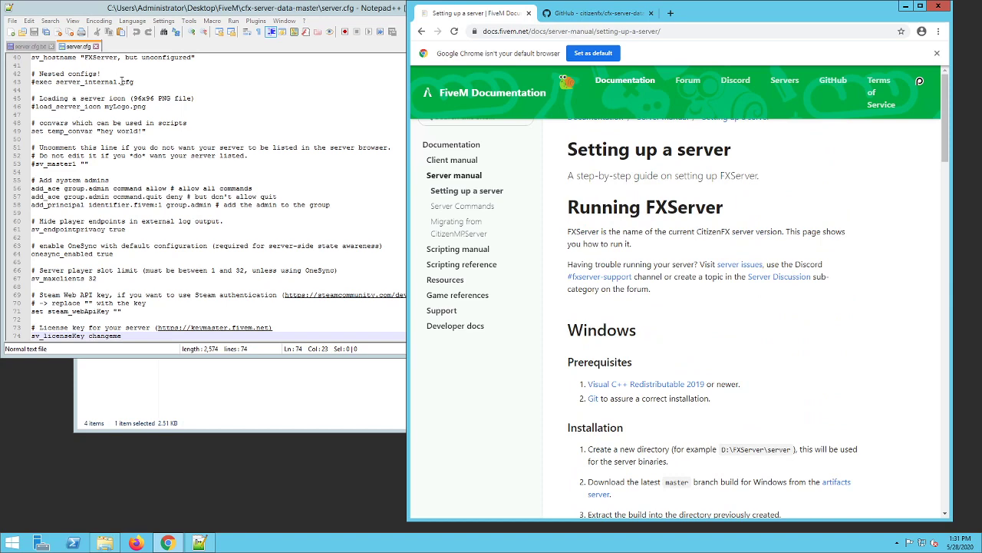
- Review the endpoint addresses, default resources, script hook and RCON password settings at the start of server.cfg in Notepad++
click(140, 59)
scroll(154, 84, up, 7)
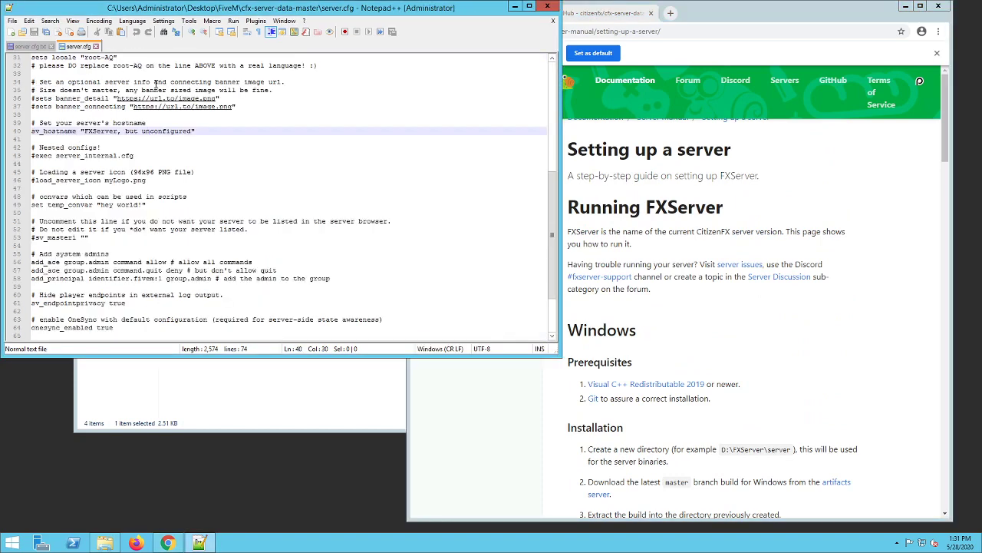
scroll(157, 115, up, 6)
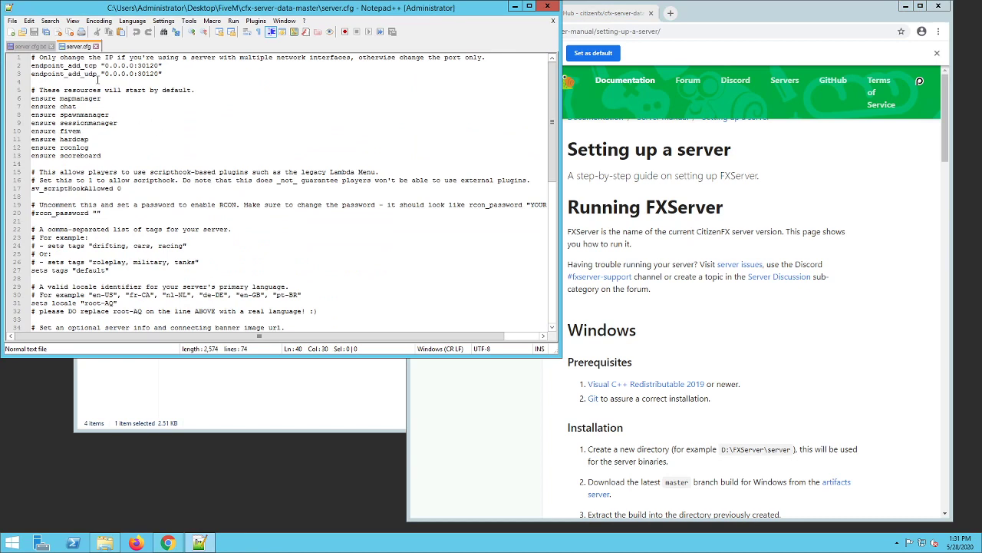
drag(31, 65, 168, 82)
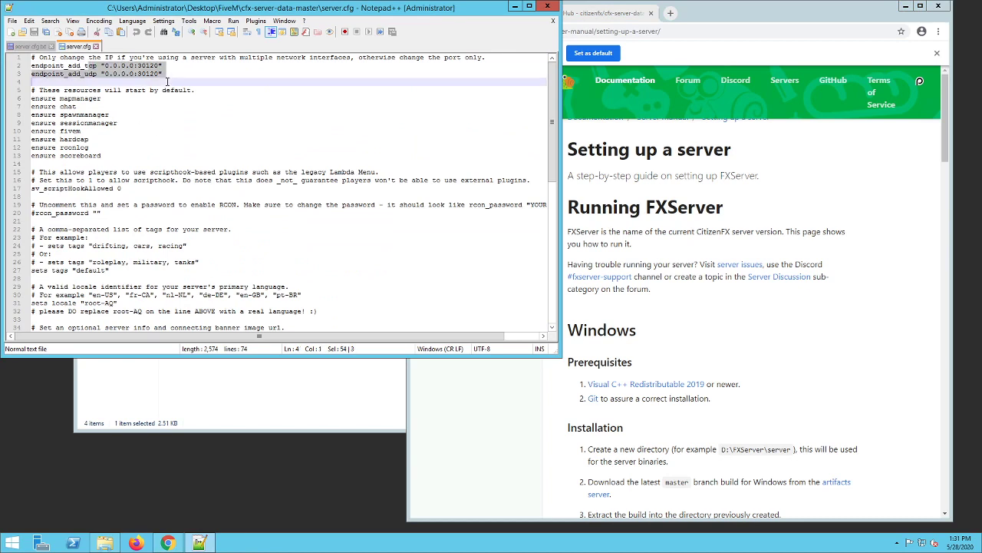
click(73, 106)
drag(61, 115, 107, 134)
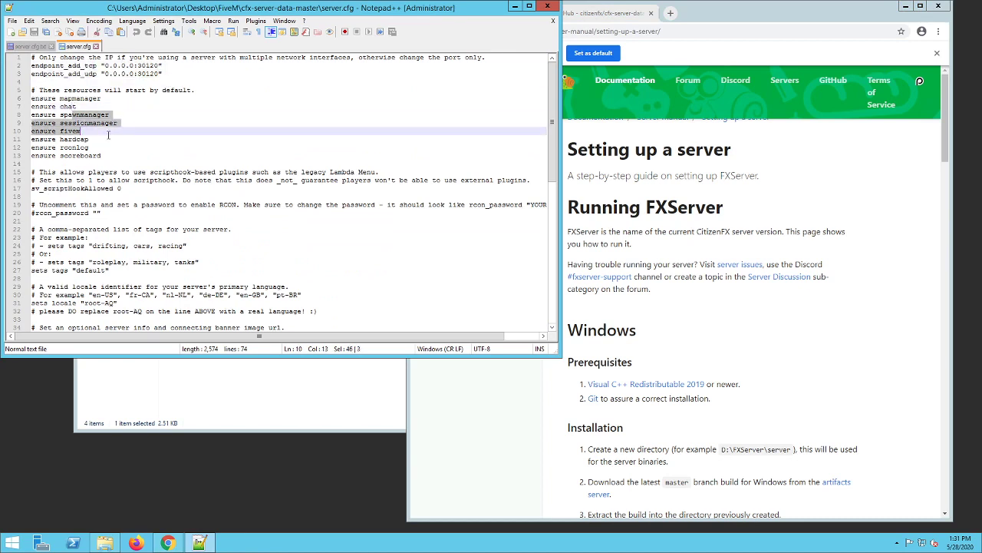
click(109, 134)
click(126, 187)
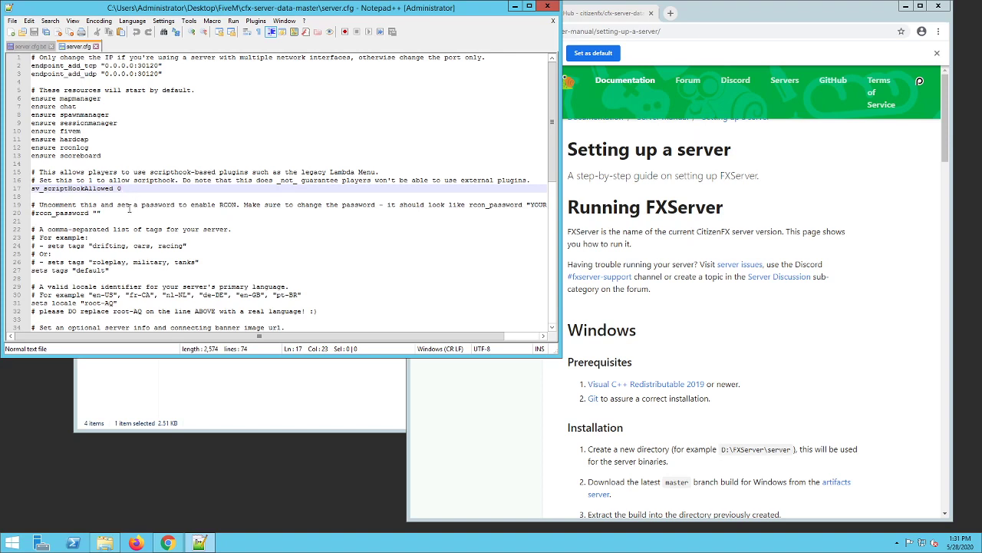
click(124, 214)
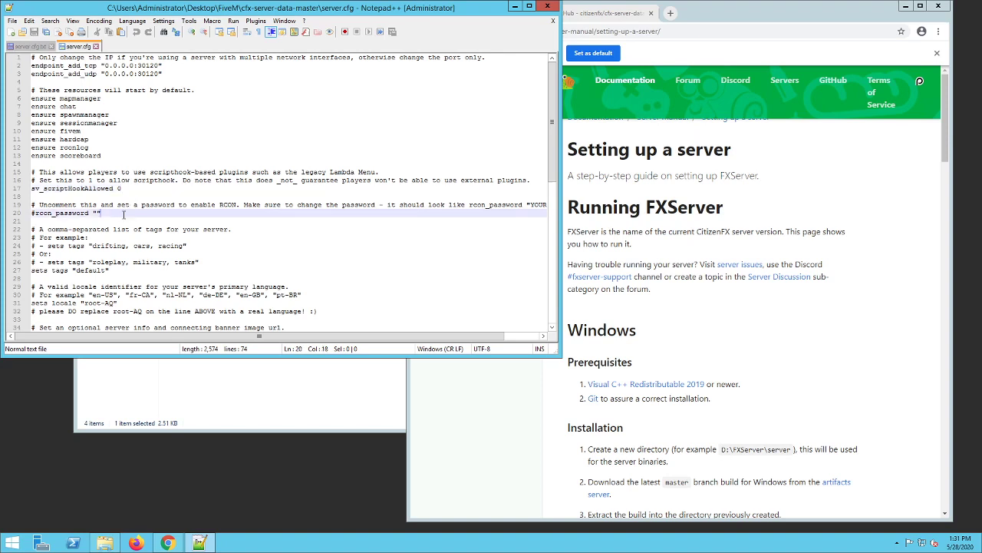
click(34, 213)
key(End)
click(101, 227)
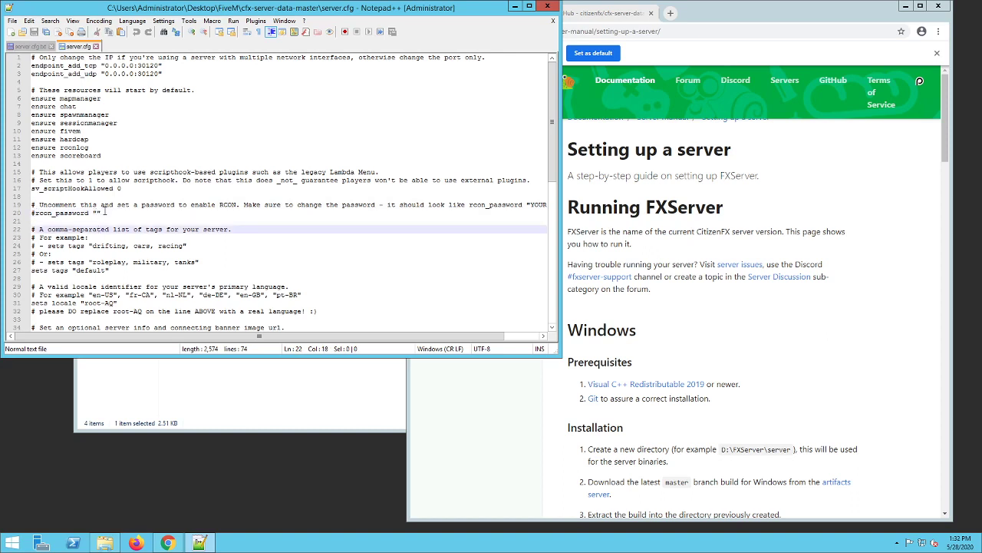
- Replace the sv_hostname value in server.cfg with "Test FiveM Server"
scroll(92, 243, down, 1)
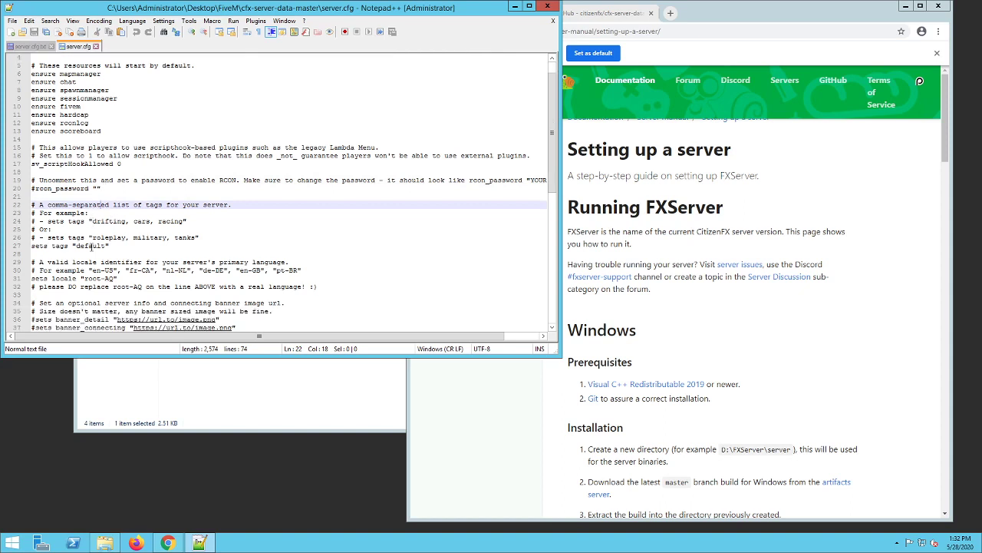
scroll(108, 262, down, 4)
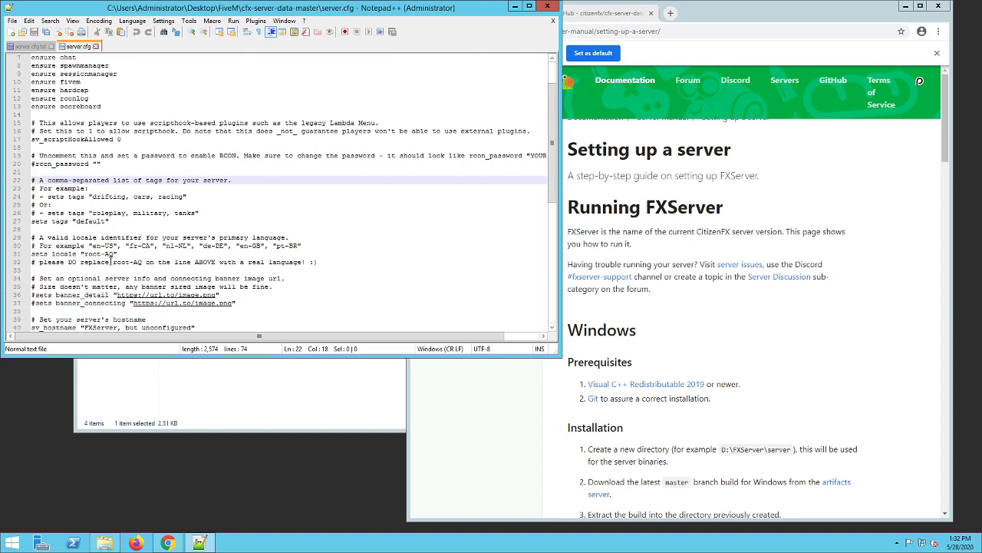
scroll(108, 258, down, 1)
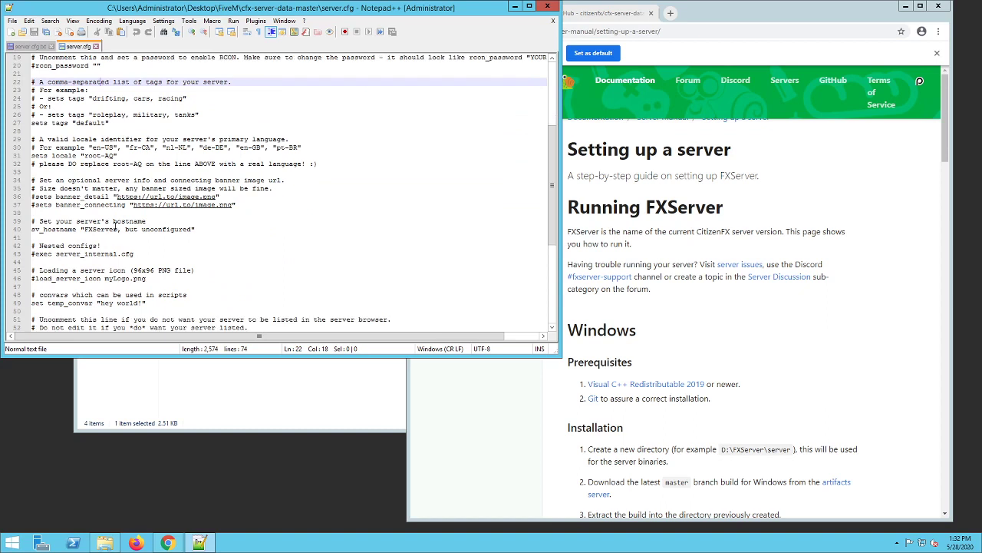
click(123, 229)
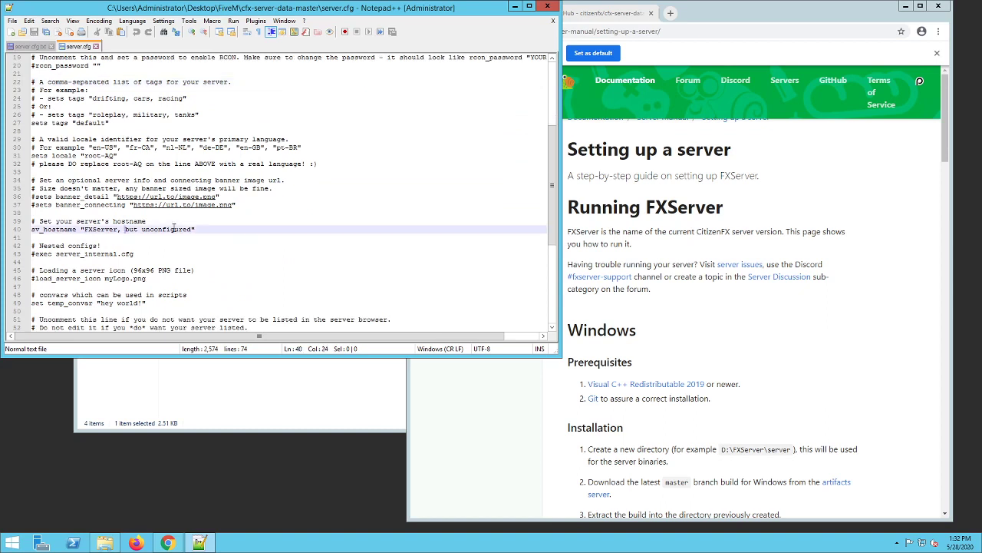
drag(193, 229, 83, 228)
text(Test FiveM Se)
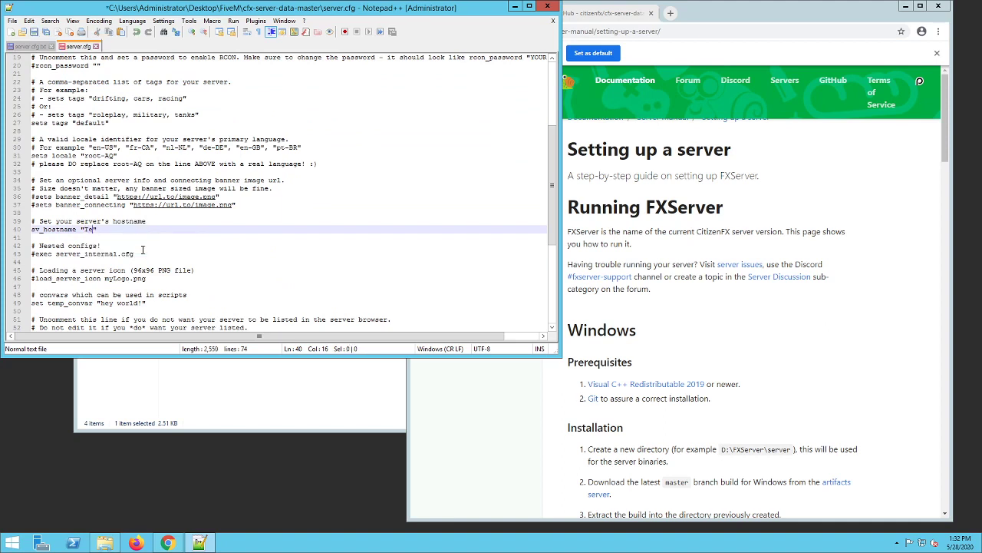
text(rver)
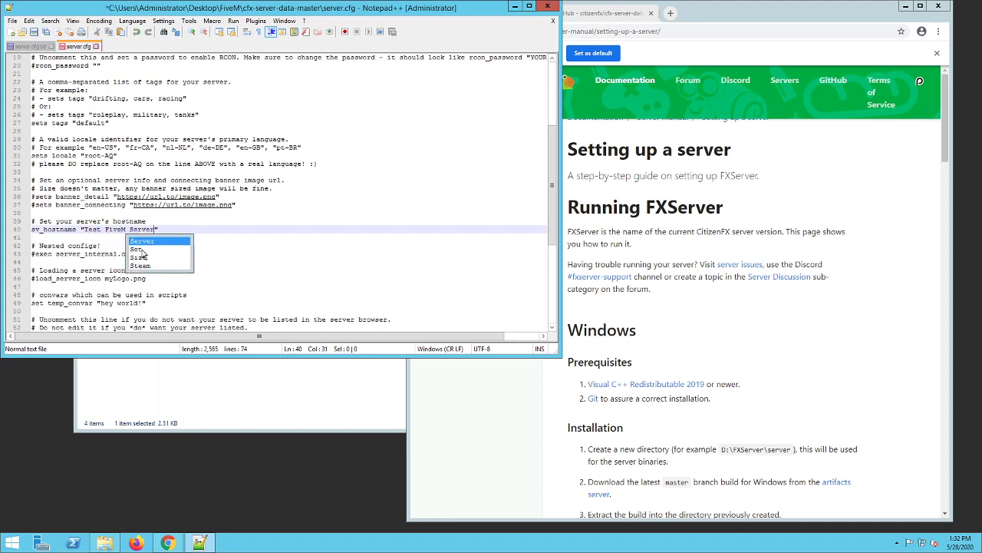
click(99, 205)
scroll(110, 275, down, 2)
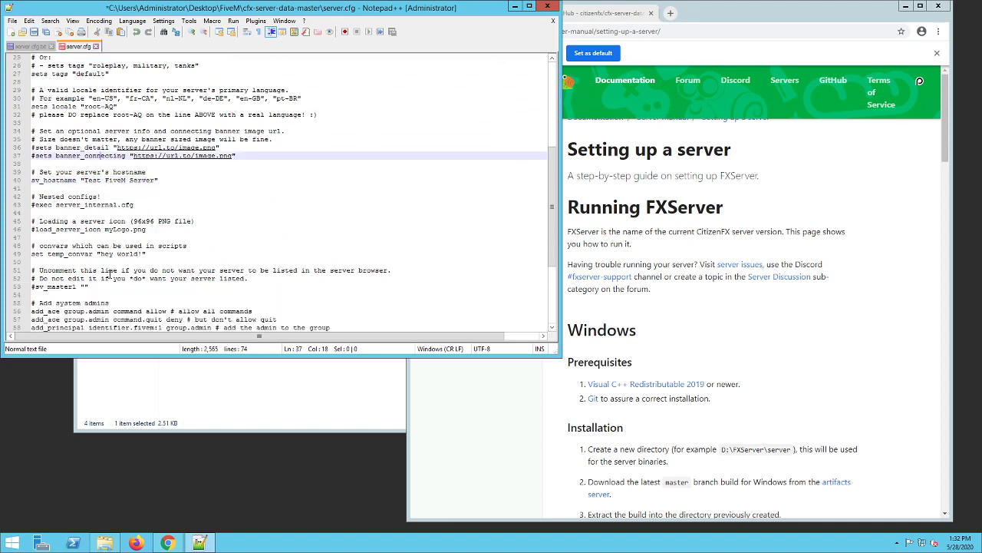
- Review the server icon, sv_master1 listing, OneSync, player slot limit and Steam Web API key settings in server.cfg
click(120, 229)
drag(171, 13, 464, 37)
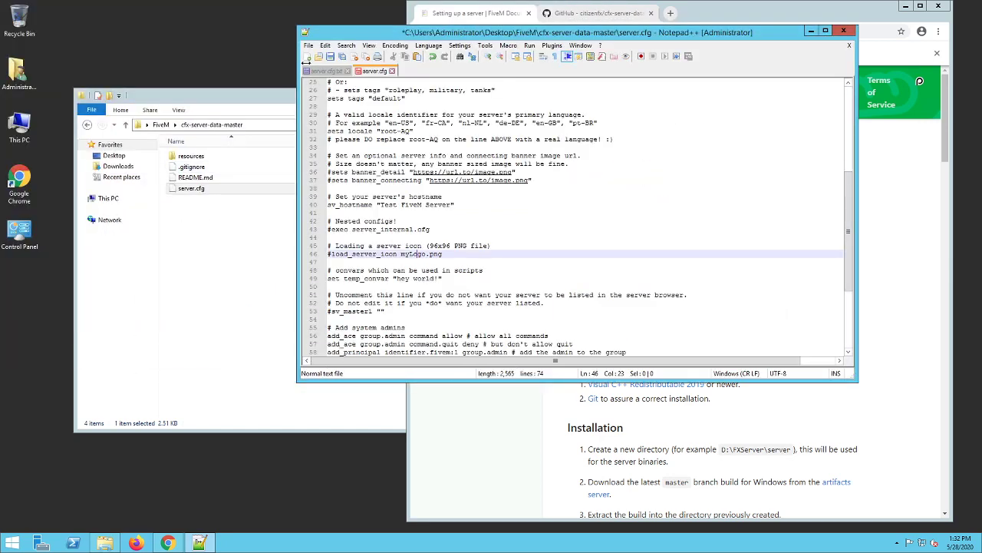
drag(374, 40, 213, 38)
scroll(305, 273, down, 4)
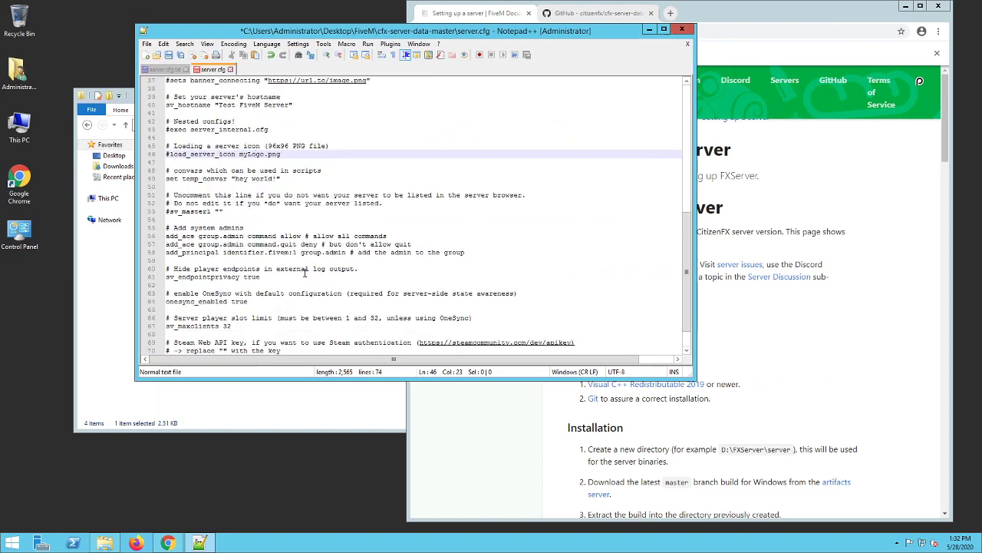
scroll(299, 265, down, 1)
click(168, 187)
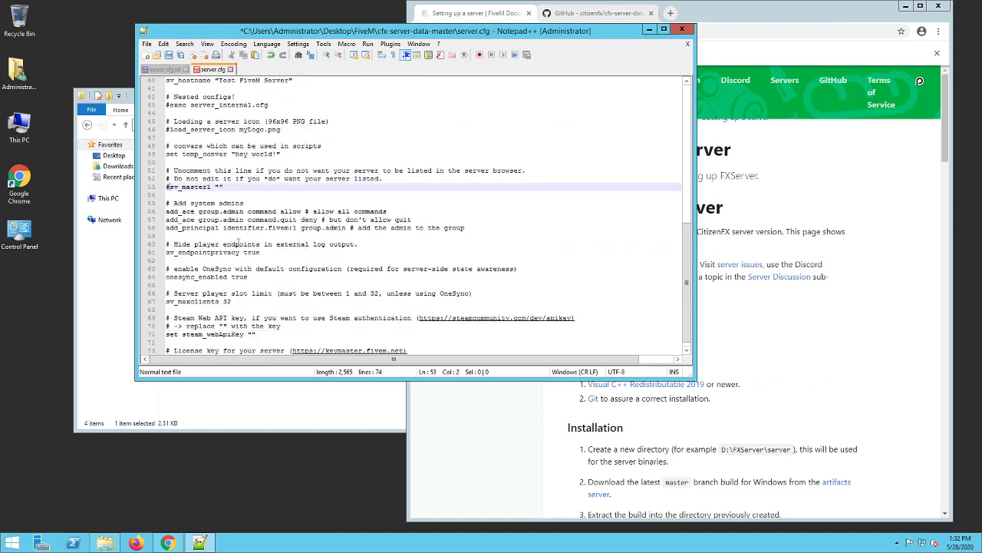
key(BackSpace)
text(#)
scroll(379, 246, down, 1)
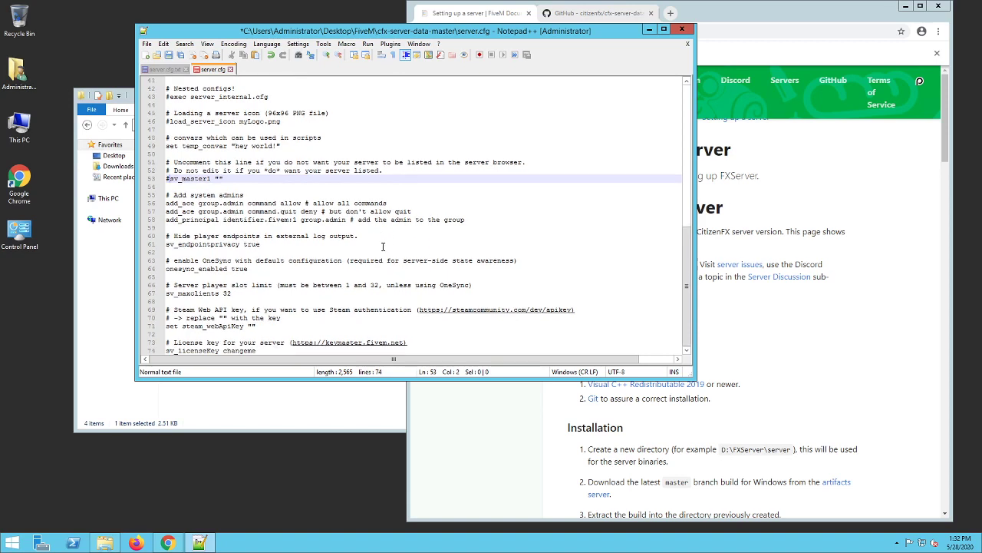
click(246, 269)
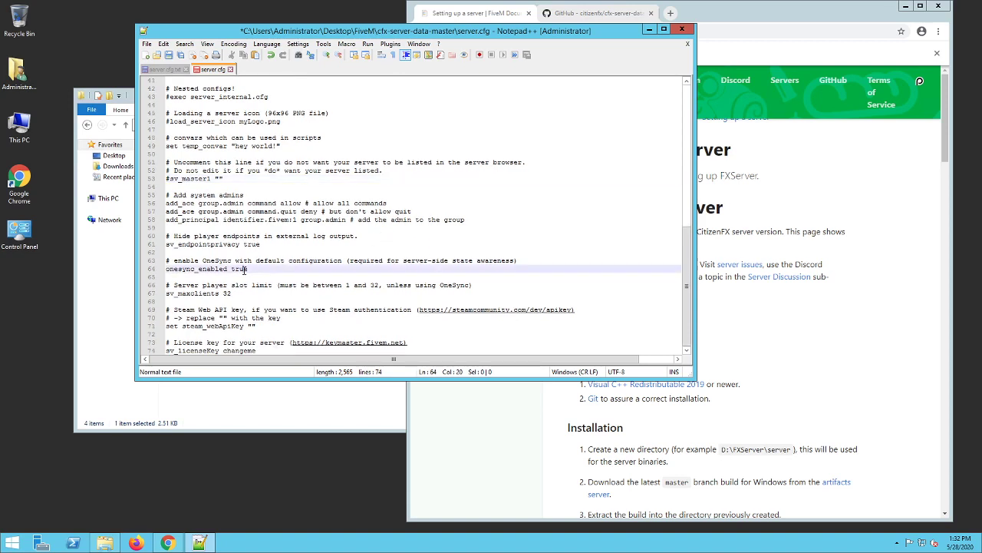
click(248, 294)
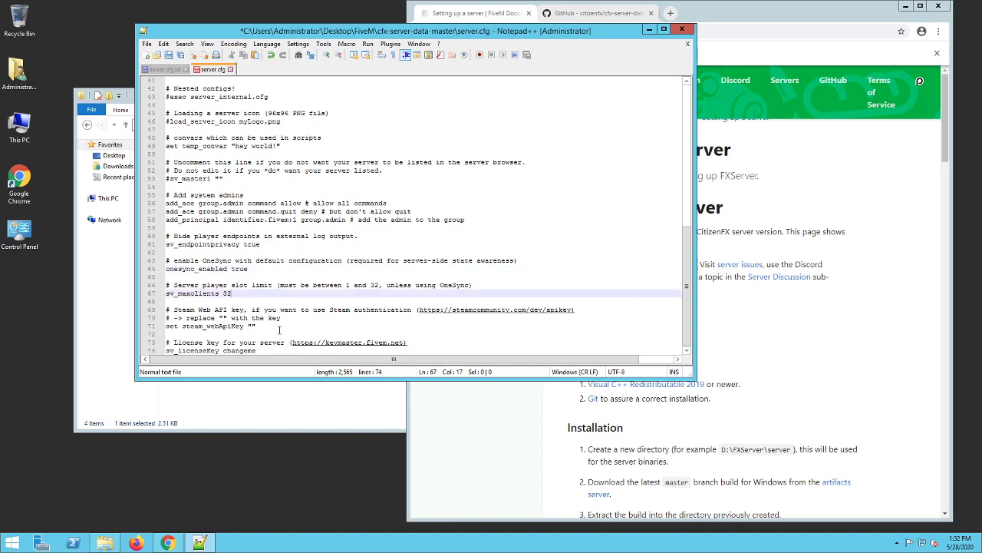
click(252, 326)
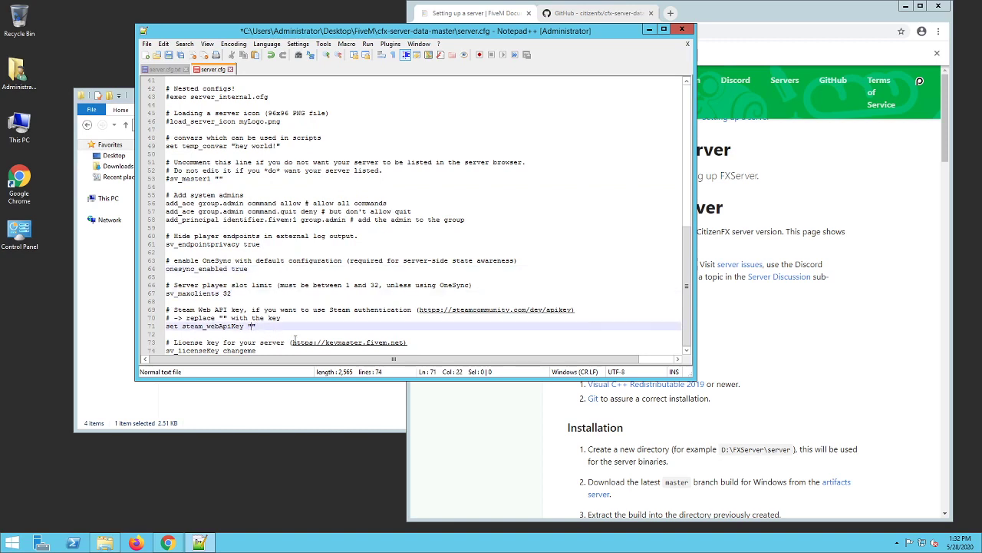
- Copy the keymaster.fivem.net address from the license key comment in server.cfg and open it in a new Chrome tab
drag(292, 342, 406, 343)
key(ctrl+c)
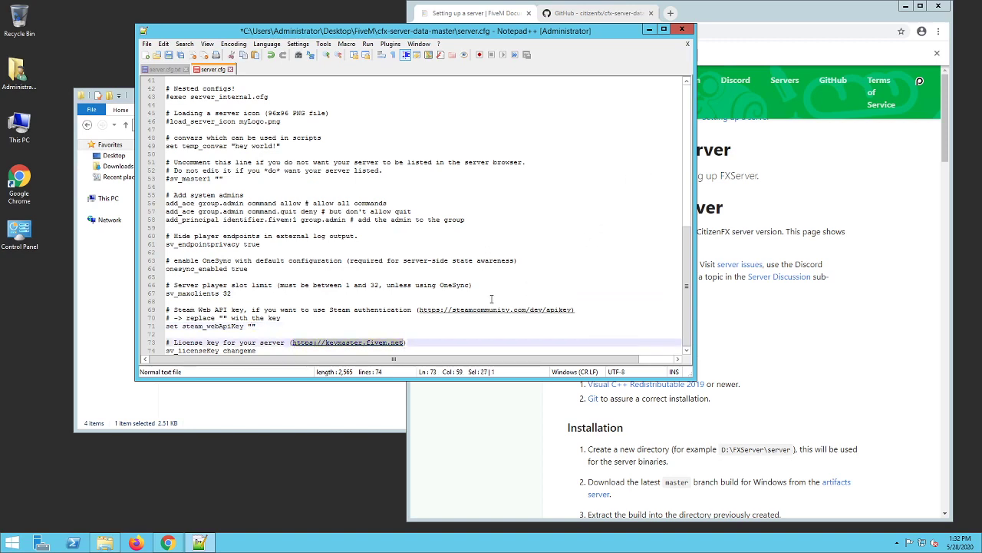
click(516, 280)
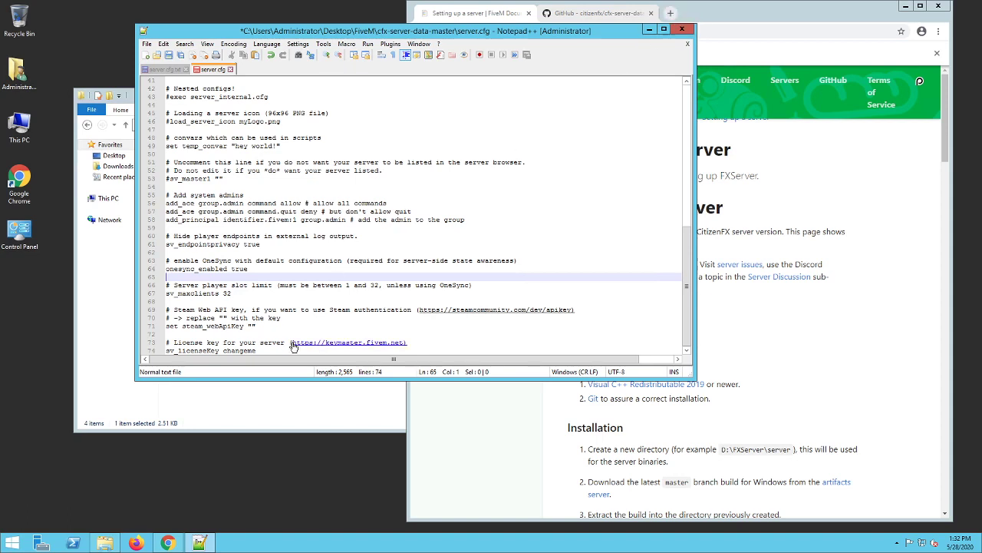
click(670, 13)
key(ctrl+v)
key(Return)
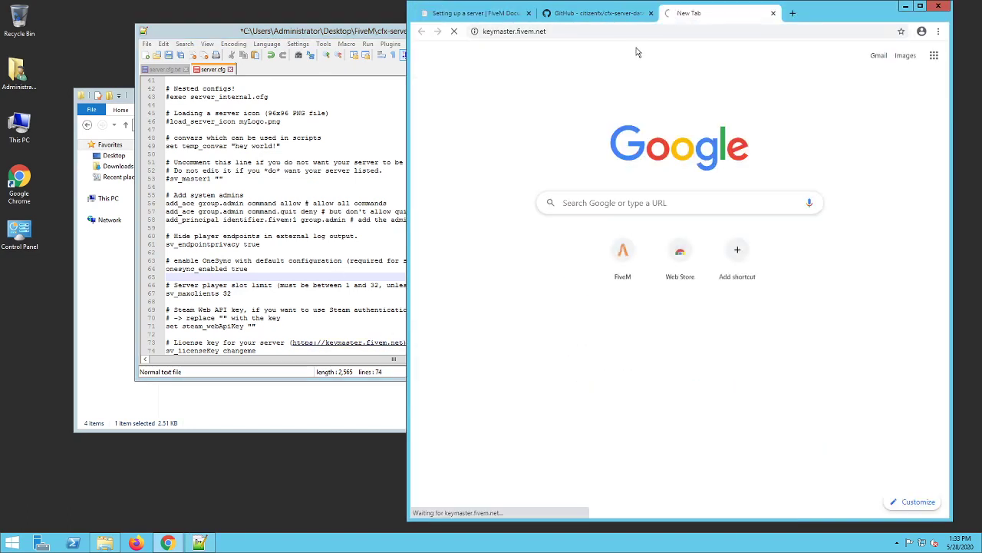
click(499, 58)
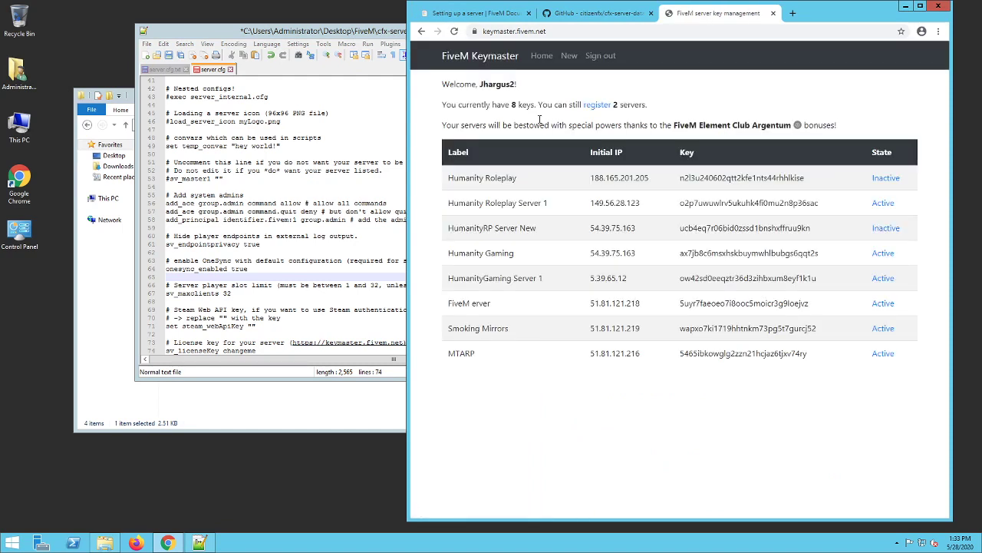
- Fill in a new key registration with label "Test Server", server IP 51.81.121.216, server type VPS and provider "-"
click(569, 57)
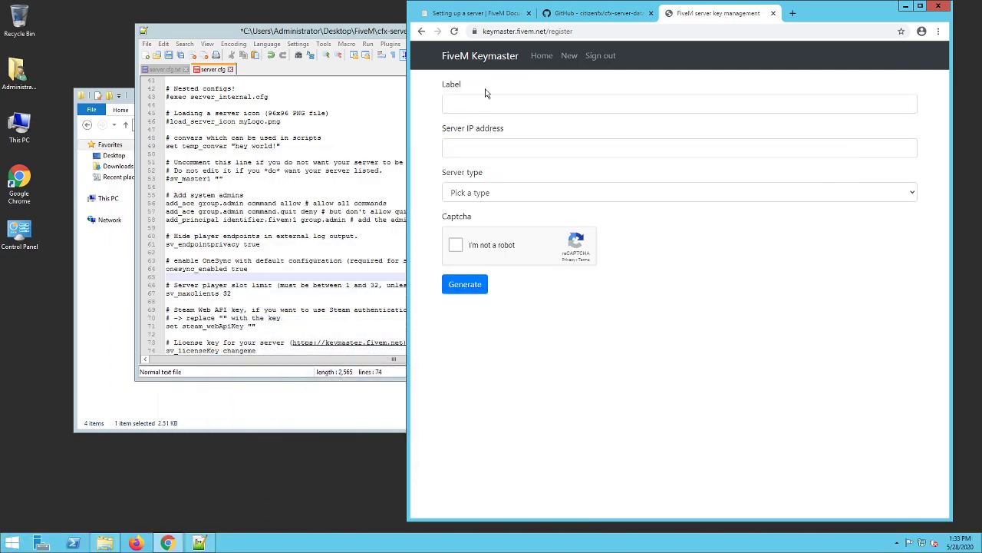
click(490, 95)
mouse_move(575, 5)
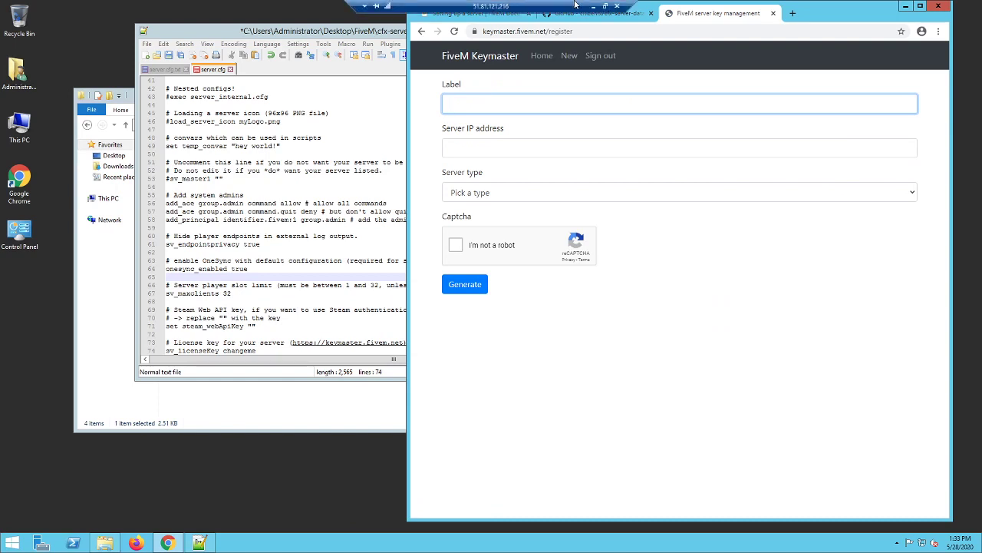
text(Test Server)
key(Tab)
text(51.)
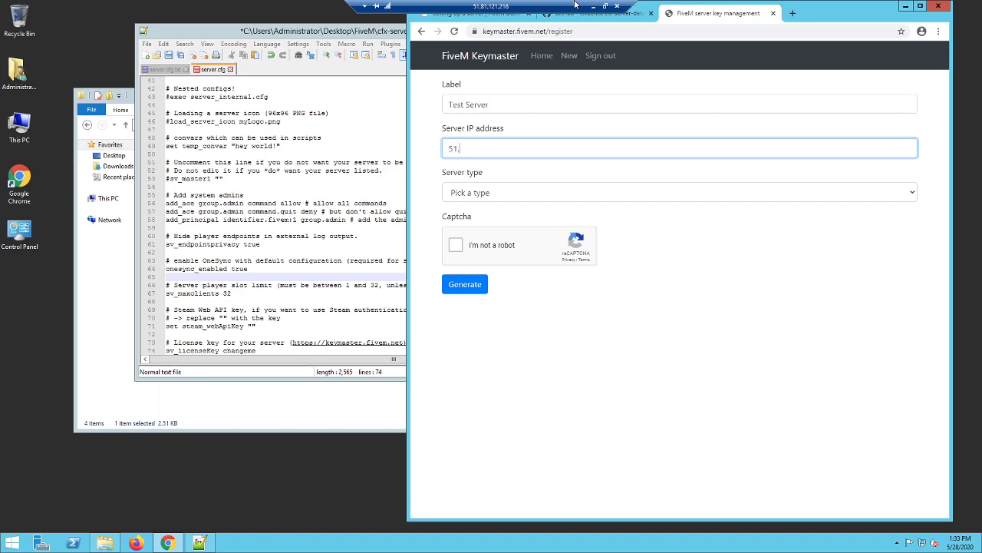
text(81.121.216)
key(Tab)
click(493, 192)
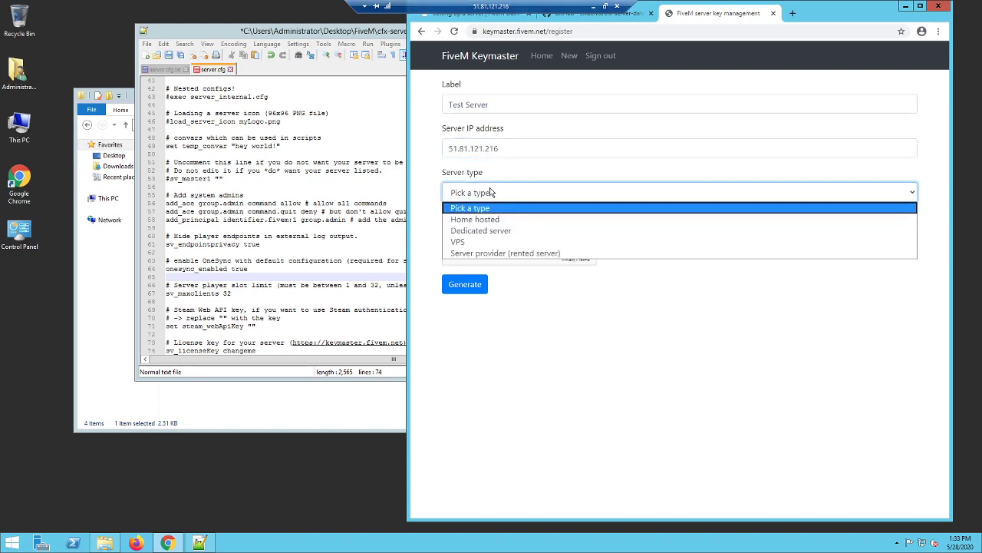
click(495, 241)
click(561, 245)
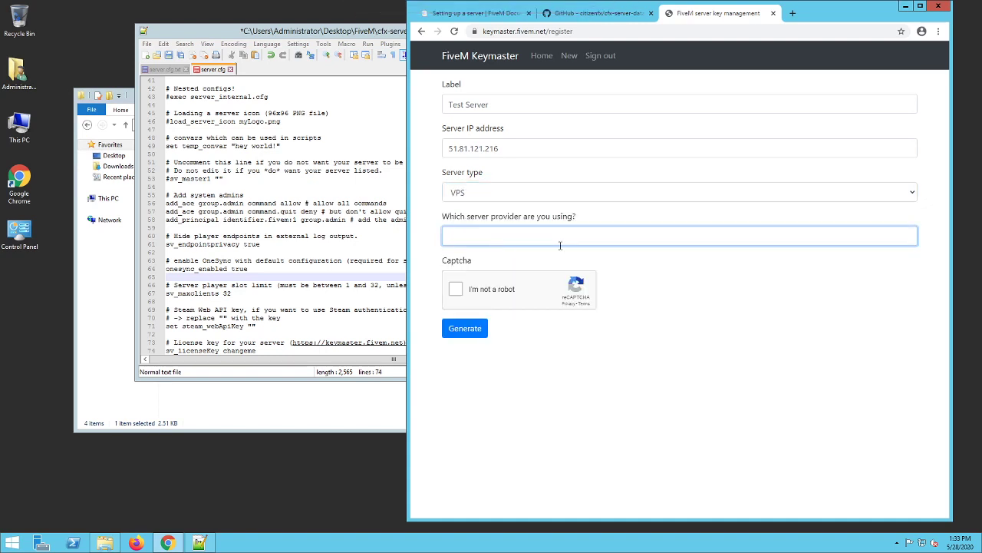
- Complete the captcha for the Test Server registration and generate its key
click(456, 289)
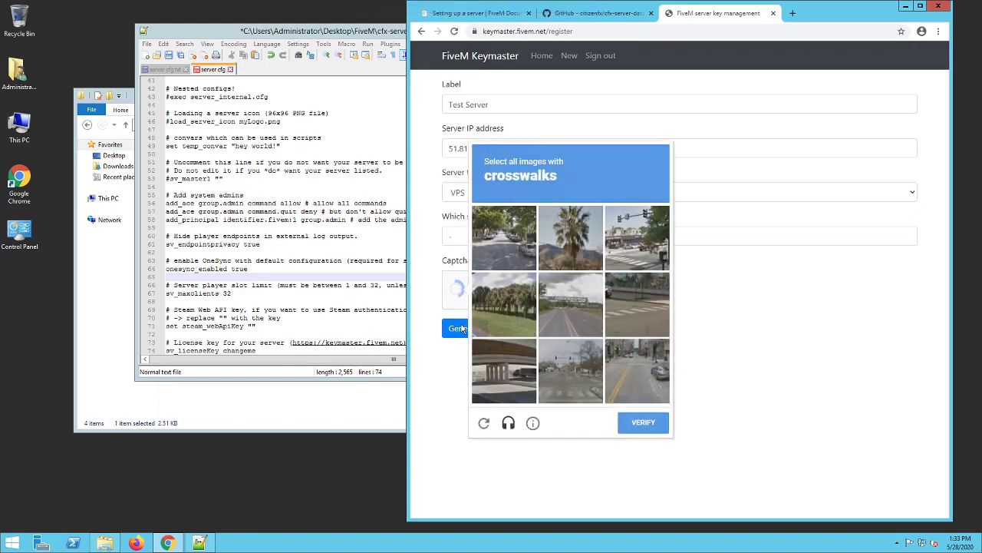
click(581, 368)
click(633, 319)
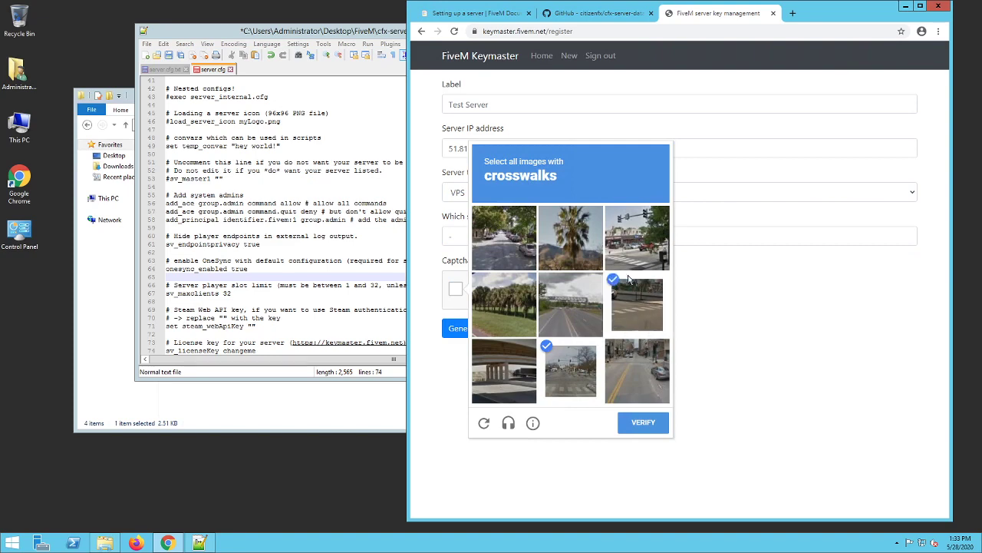
click(643, 244)
click(641, 422)
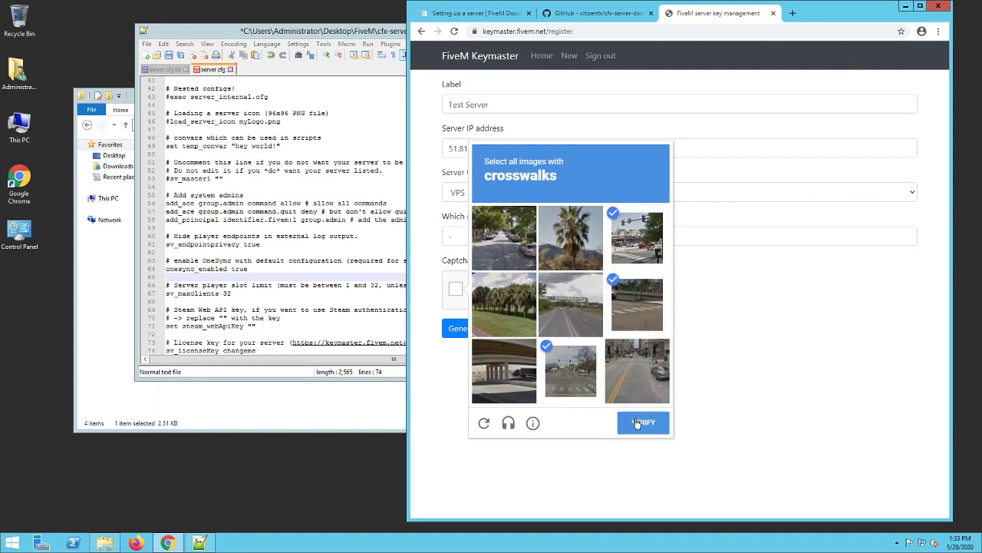
click(479, 332)
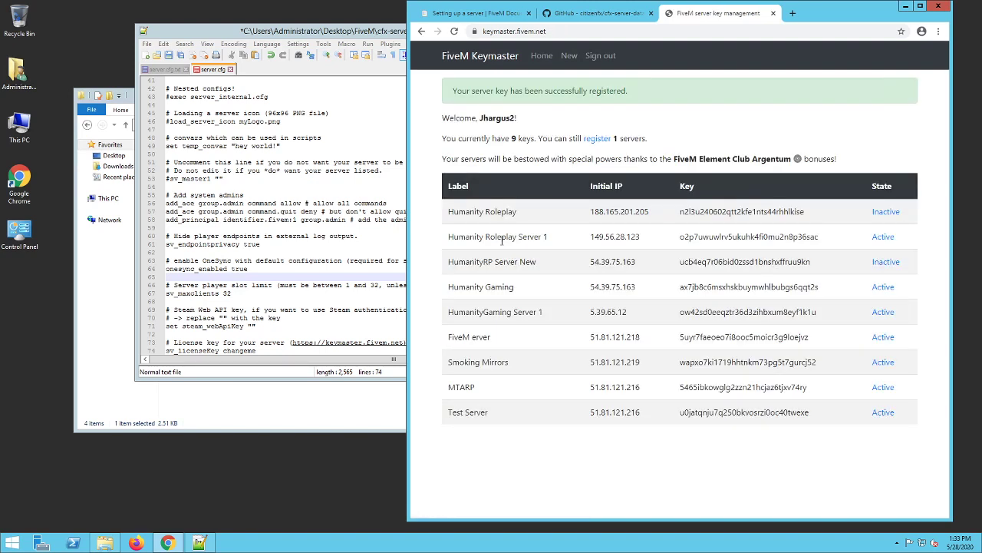
- Replace the sv_licenseKey placeholder in server.cfg with the license key copied from the Test Server entry, and save the file
double_click(736, 413)
key(ctrl+c)
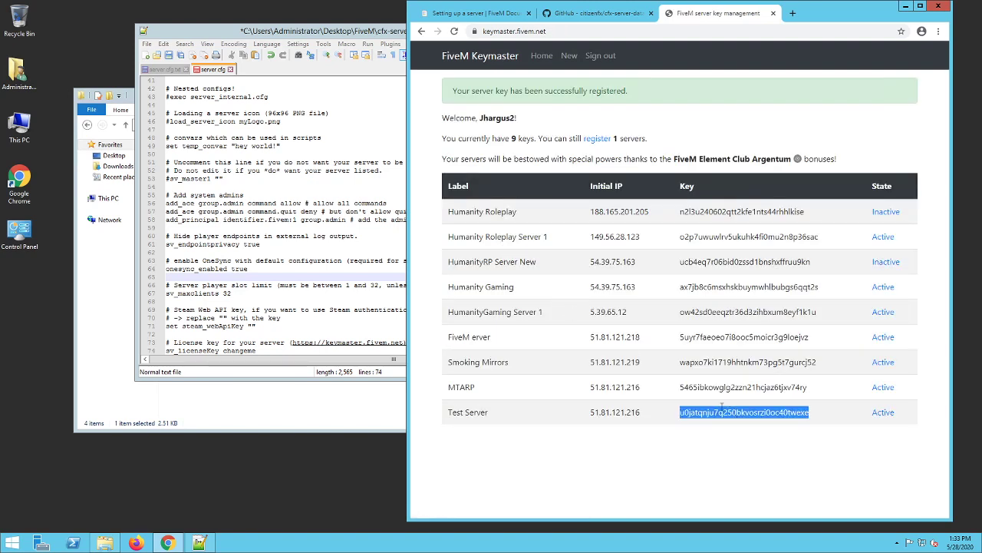
click(304, 276)
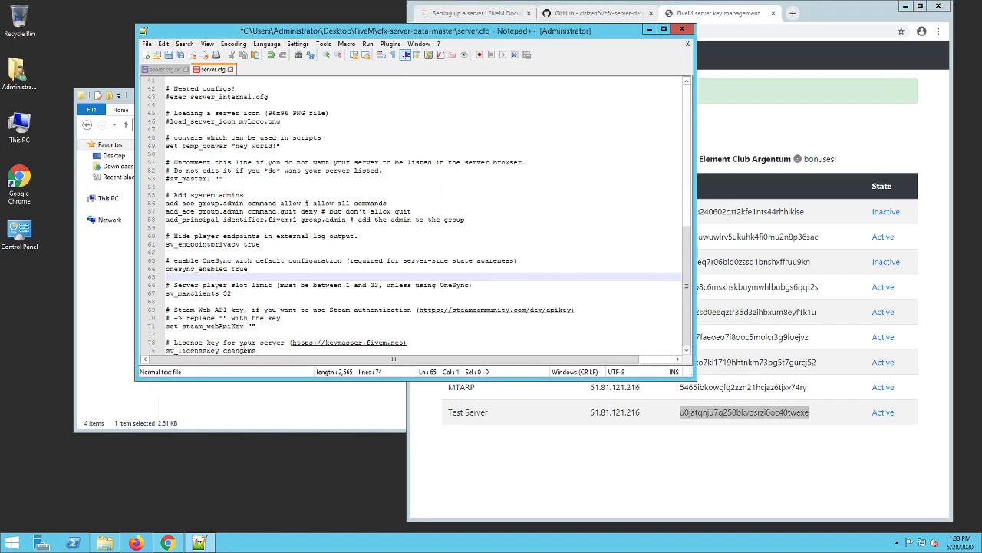
double_click(242, 350)
key(ctrl+v)
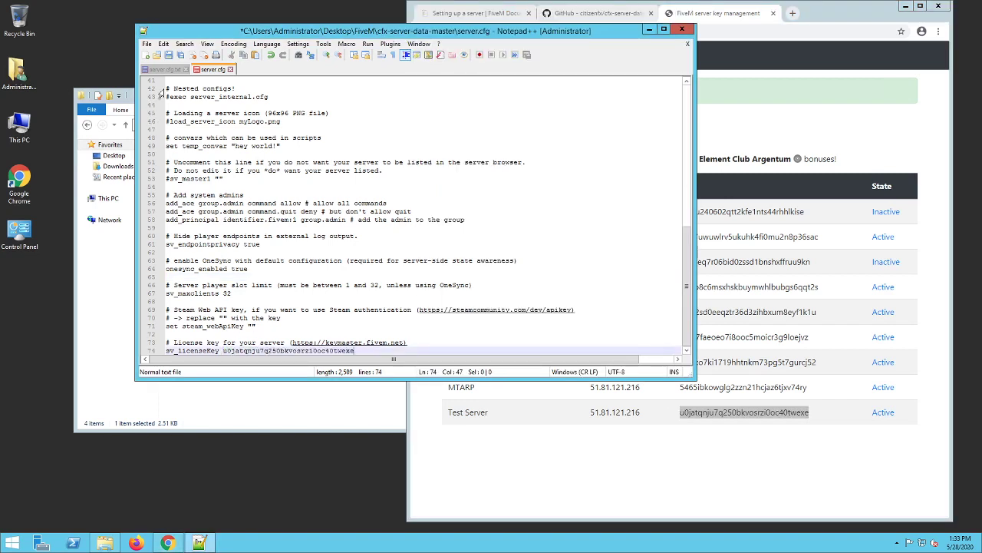
click(168, 55)
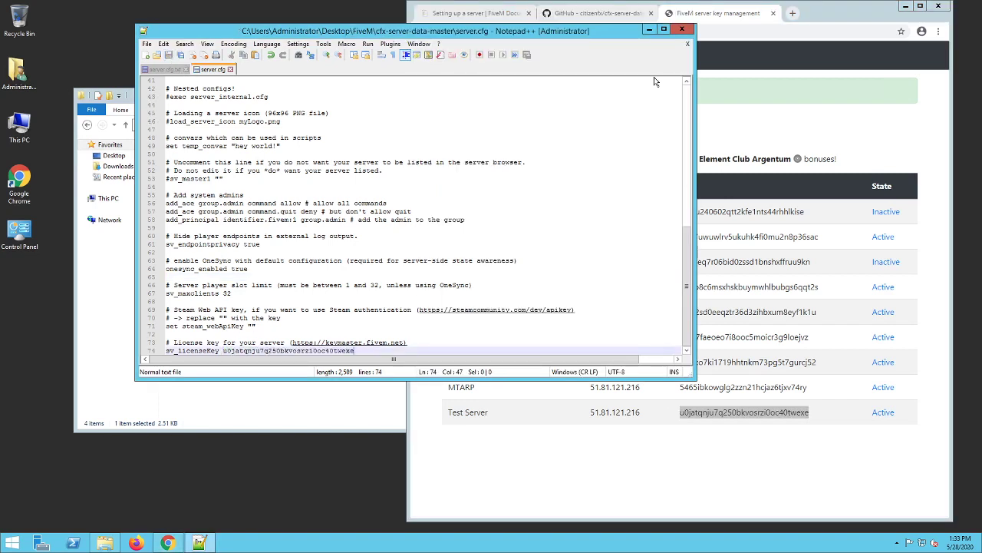
- Close Notepad++ and the Keymaster and GitHub pages in Chrome, leaving the FiveM setup guide open
click(690, 28)
click(774, 14)
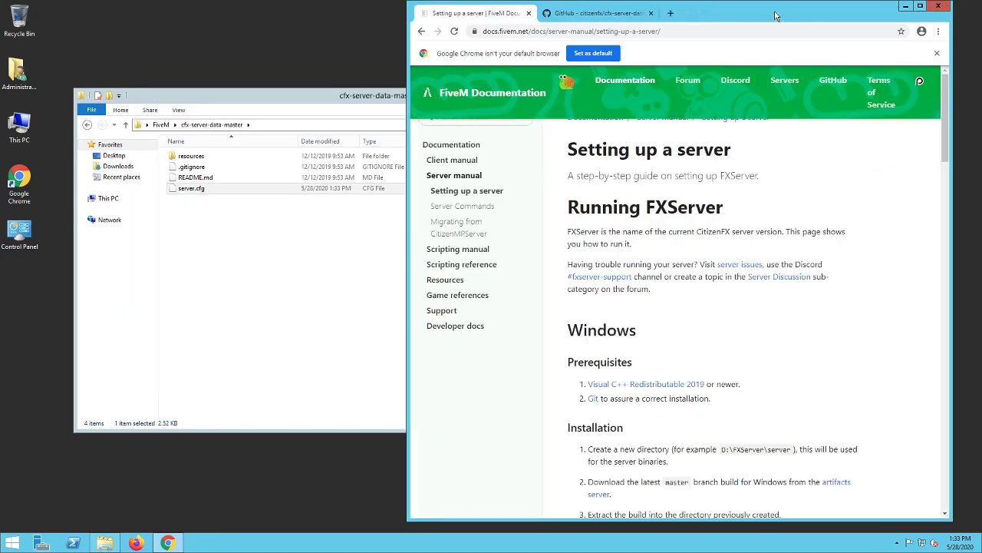
click(603, 20)
click(651, 14)
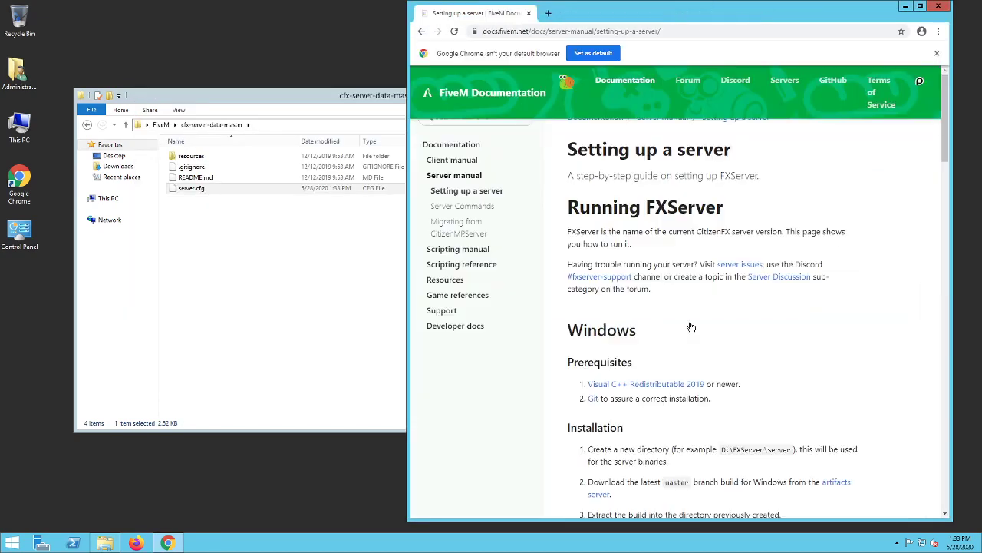
- Copy the two example commands for running the server from step 8 of the Windows installation instructions
scroll(681, 381, down, 4)
scroll(683, 382, down, 1)
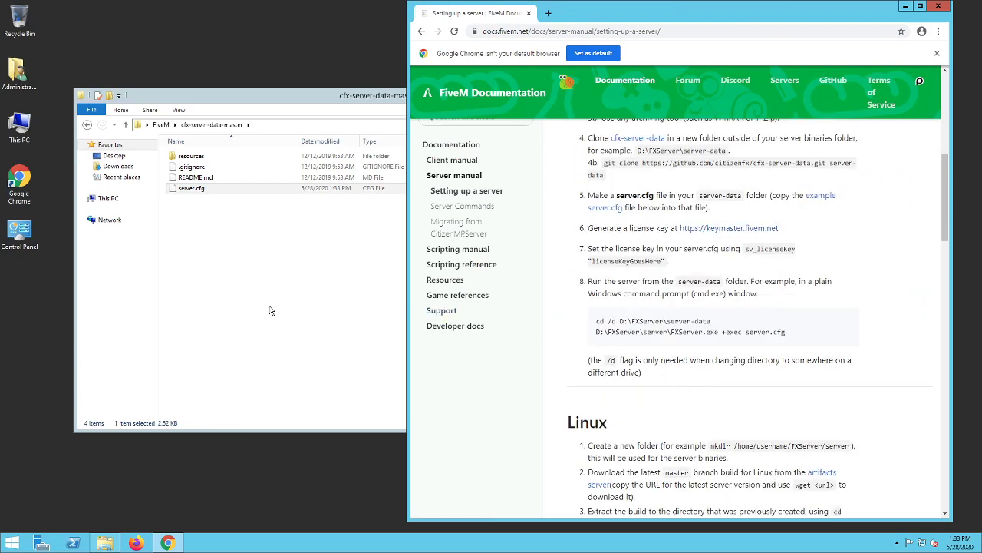
drag(597, 321, 807, 338)
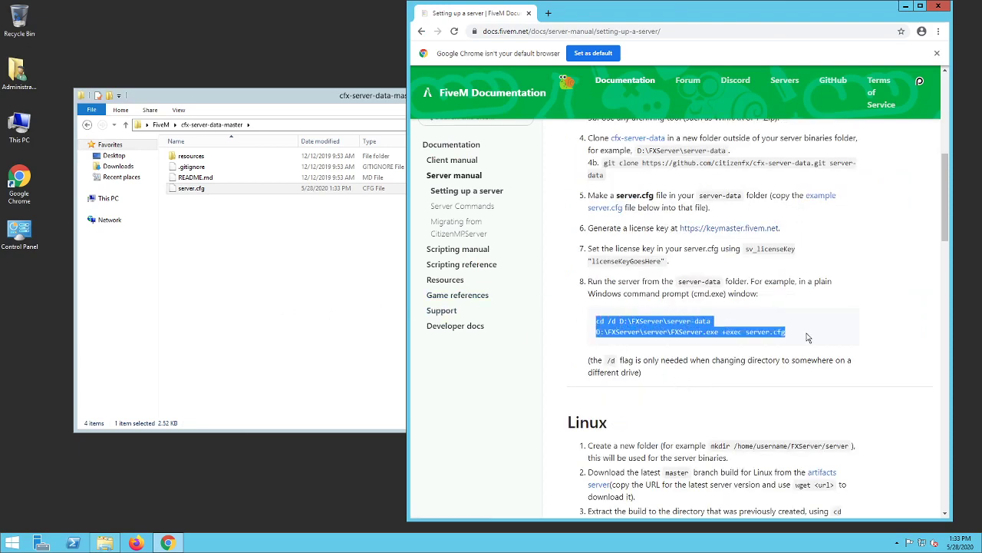
right_click(815, 336)
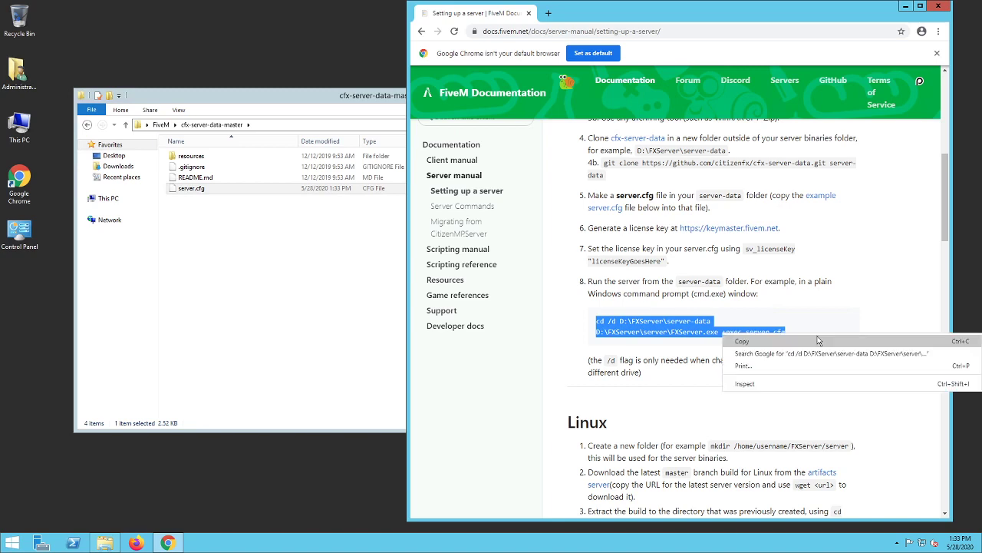
click(818, 340)
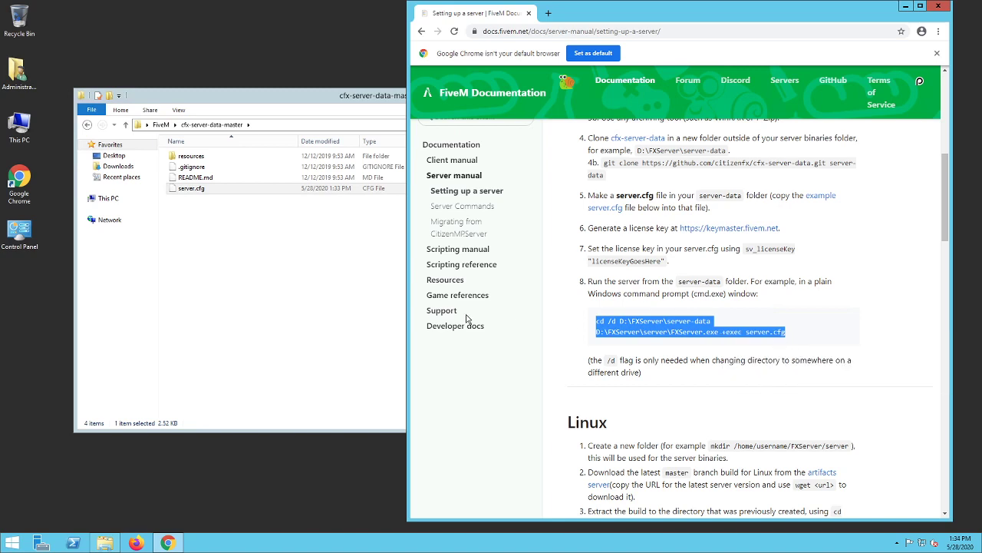
- Create a new text document named "start" in the FiveM folder in File Explorer
click(248, 250)
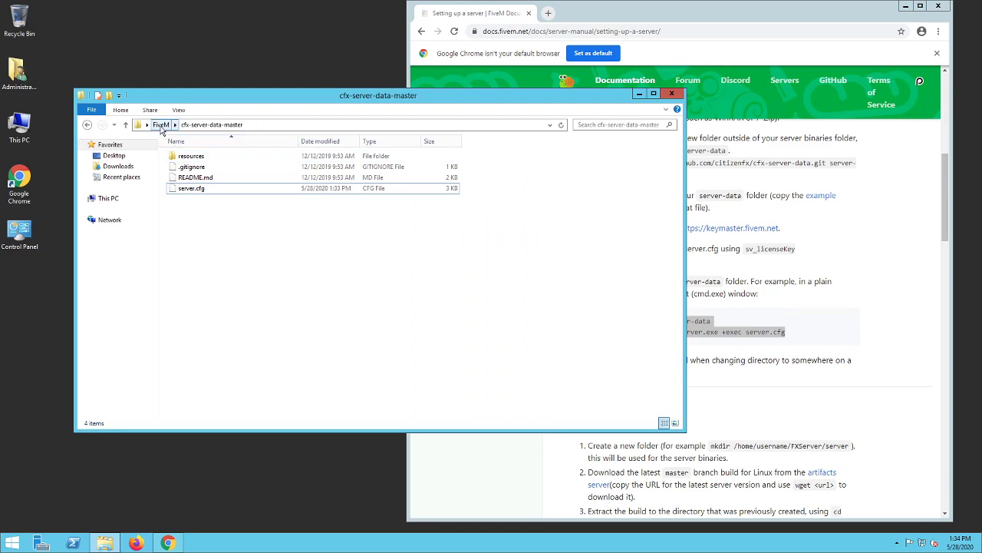
click(161, 124)
scroll(326, 334, down, 9)
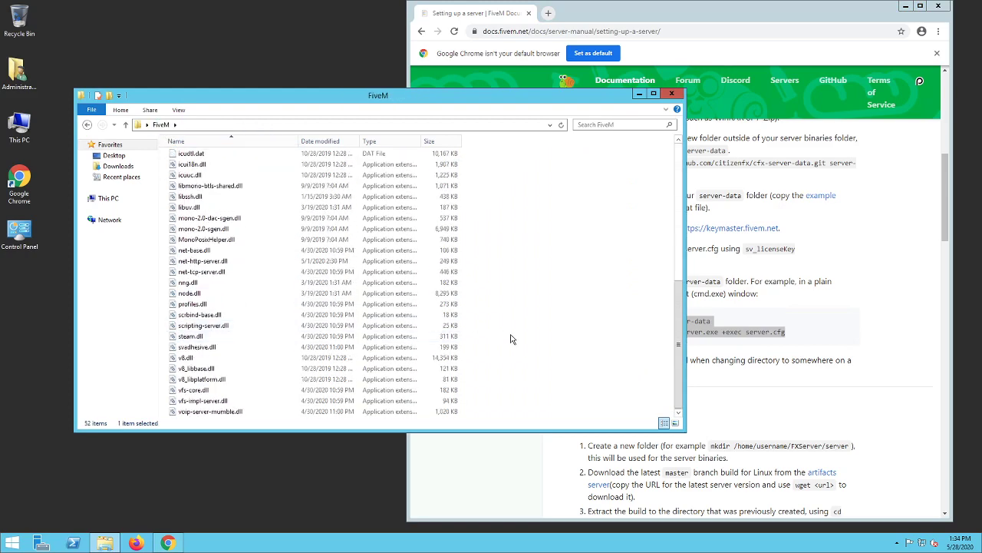
right_click(534, 350)
mouse_move(586, 440)
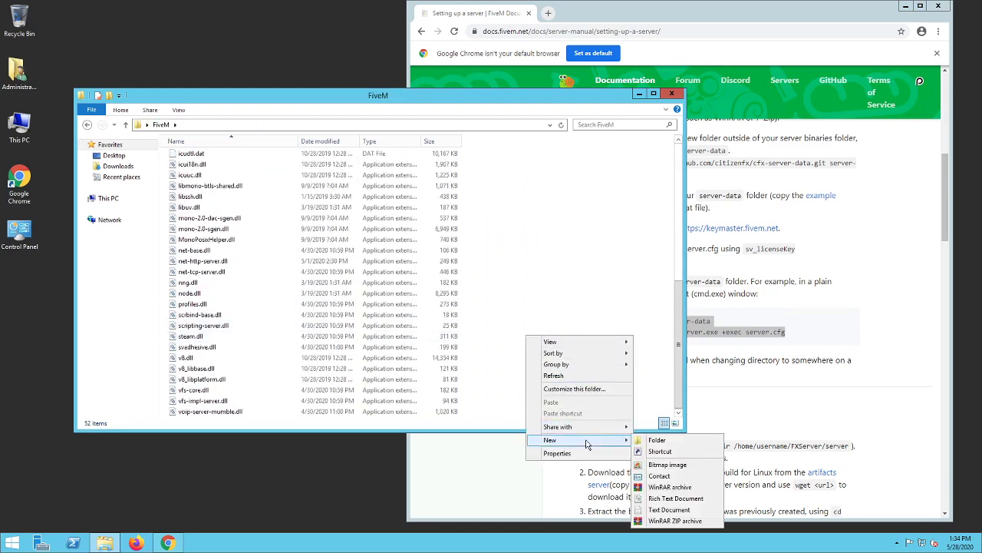
click(687, 511)
text(start)
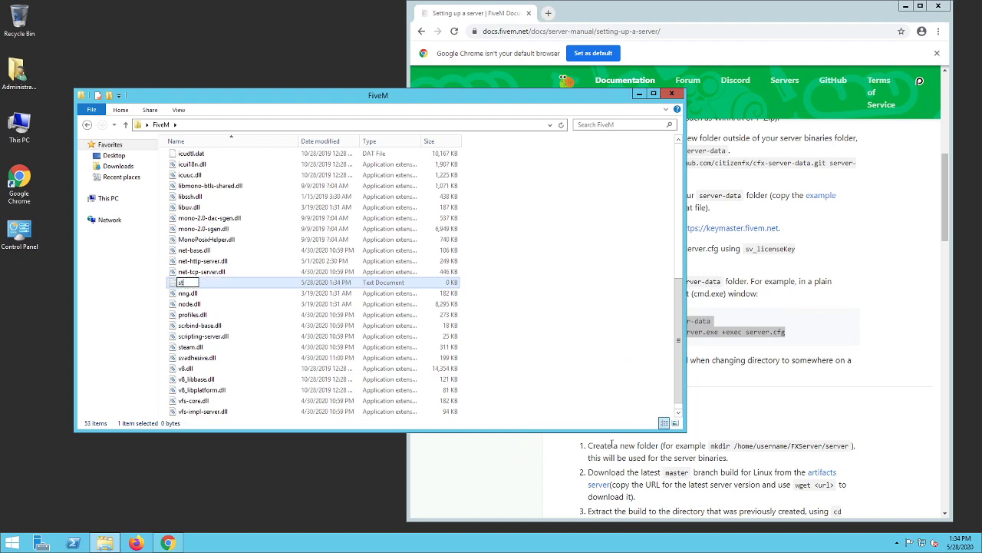
key(Return)
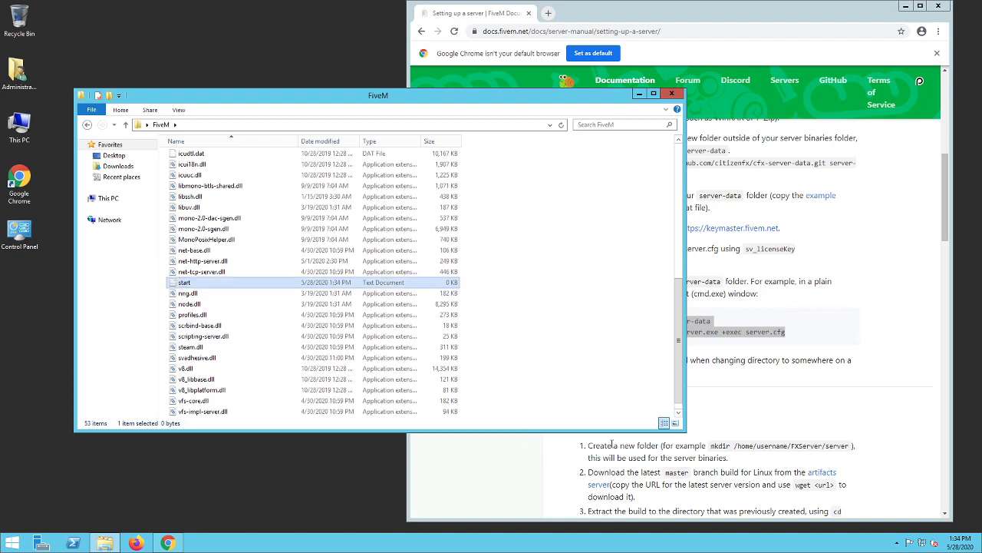
- Open the start text document in Notepad++ and paste the two copied server commands into it
right_click(313, 282)
click(358, 319)
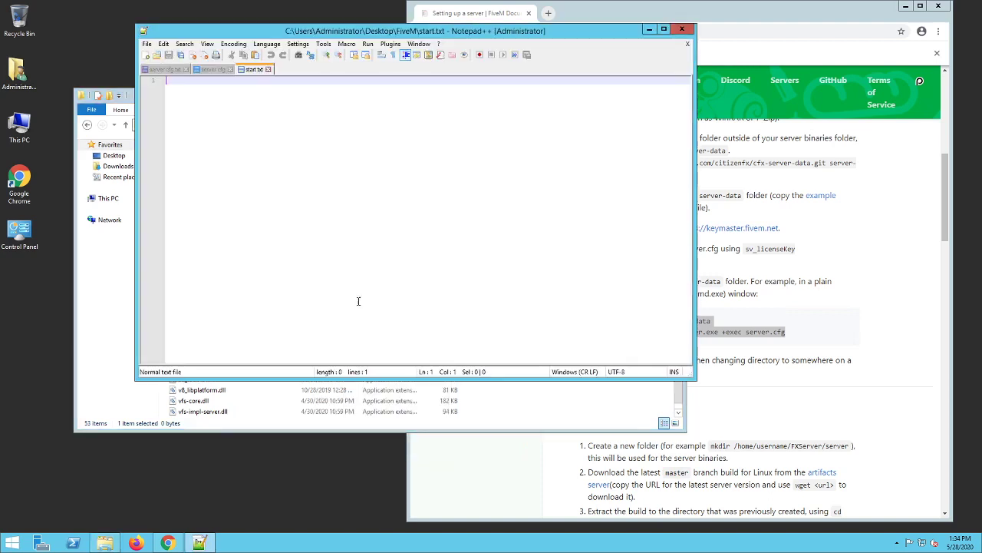
key(ctrl+v)
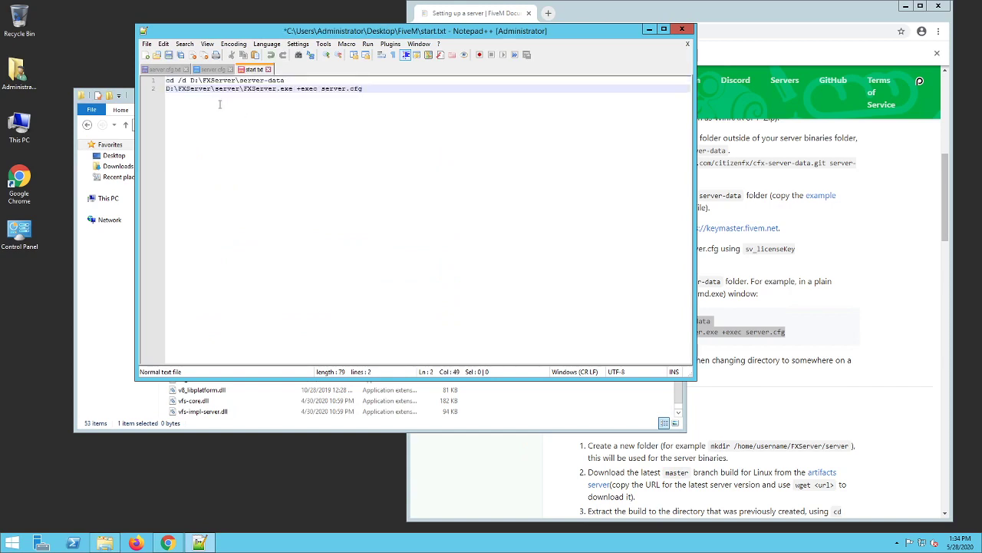
- Save the commands as start.bat in the FiveM folder and delete the original start text document
click(146, 44)
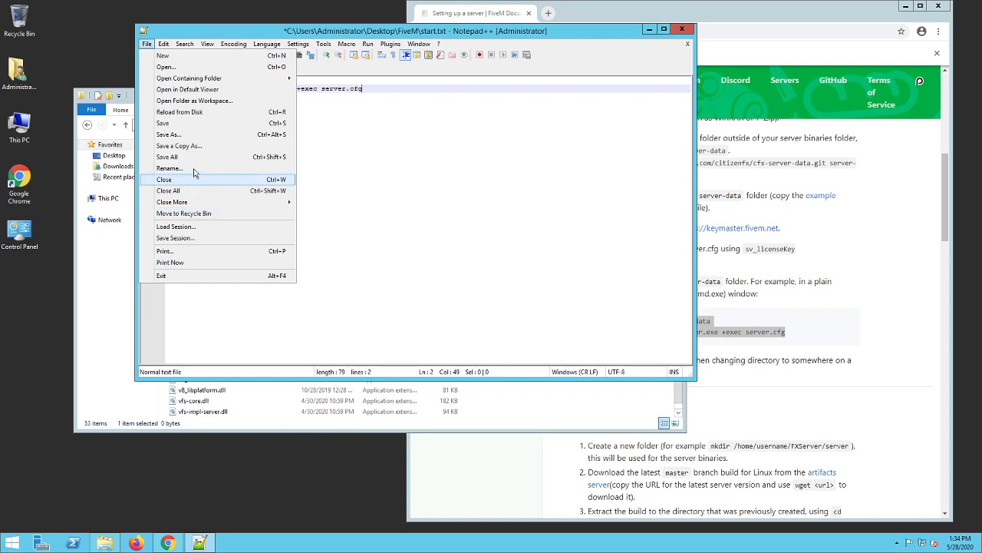
click(178, 135)
text(start)
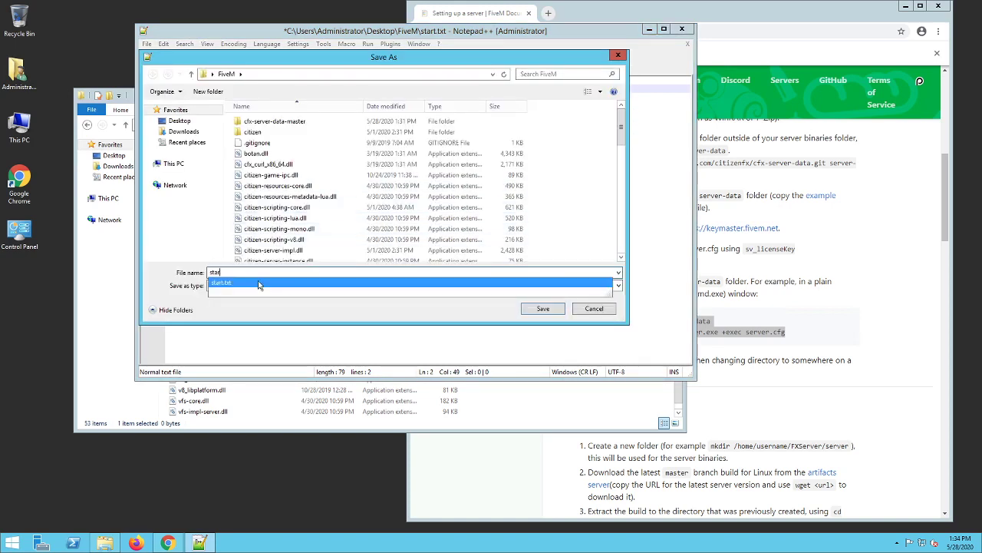
text(.bat)
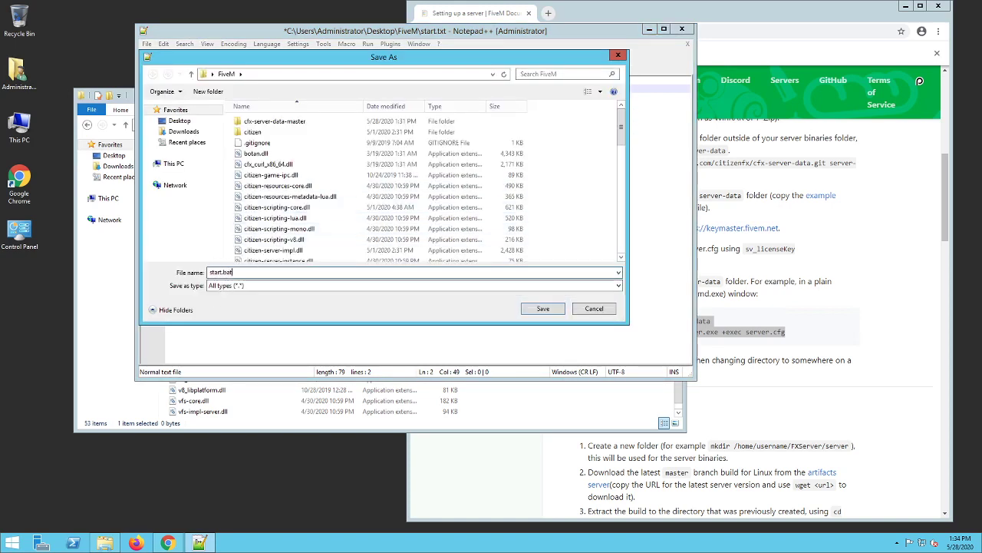
click(540, 308)
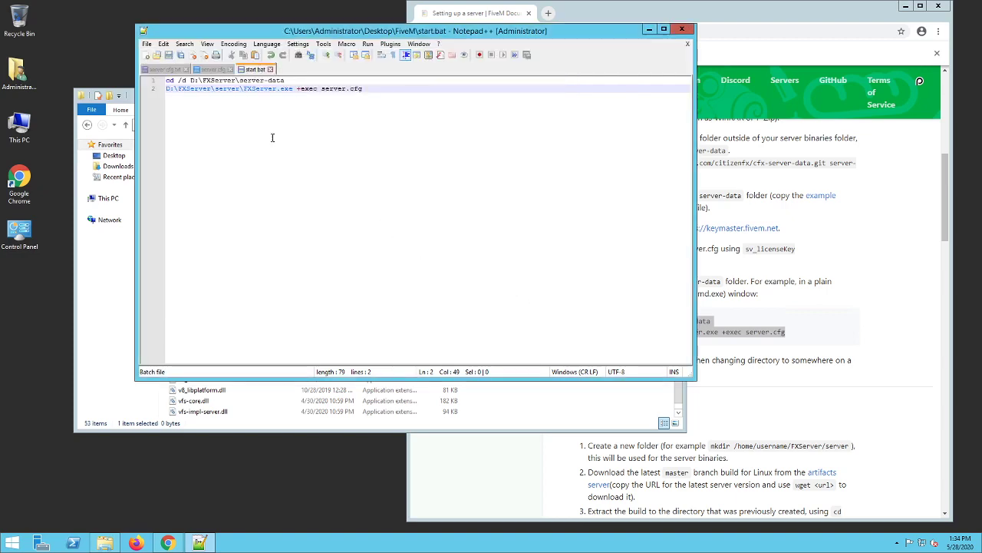
click(682, 29)
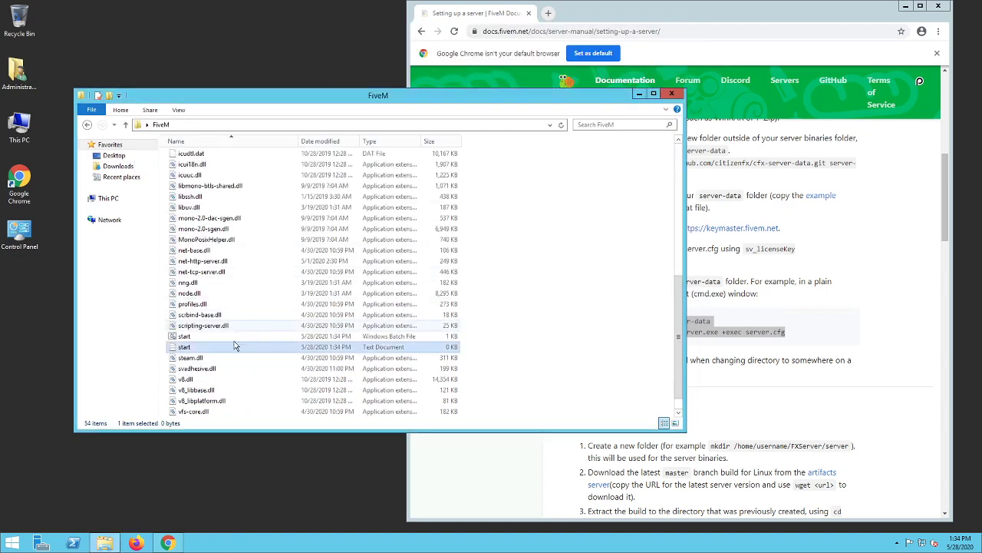
key(Delete)
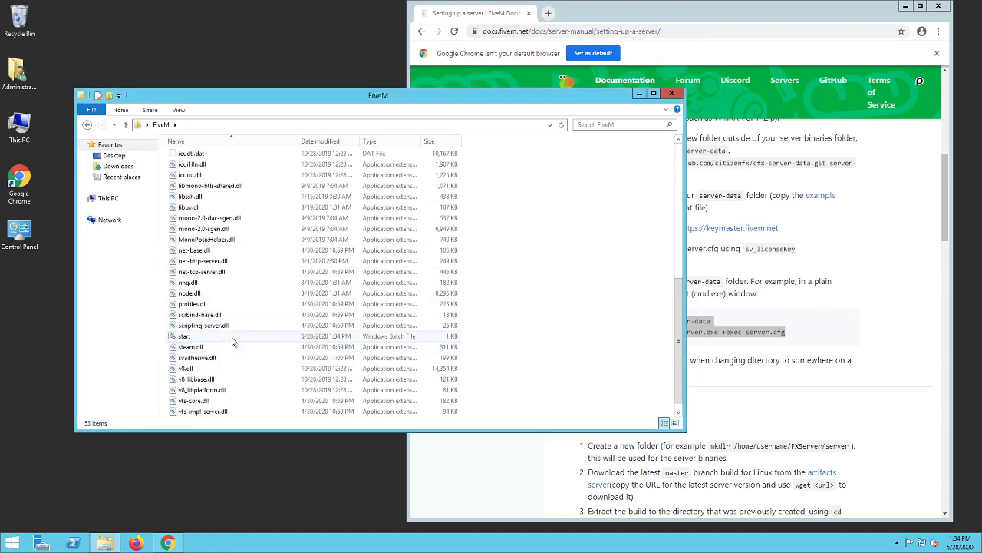
right_click(232, 341)
click(273, 284)
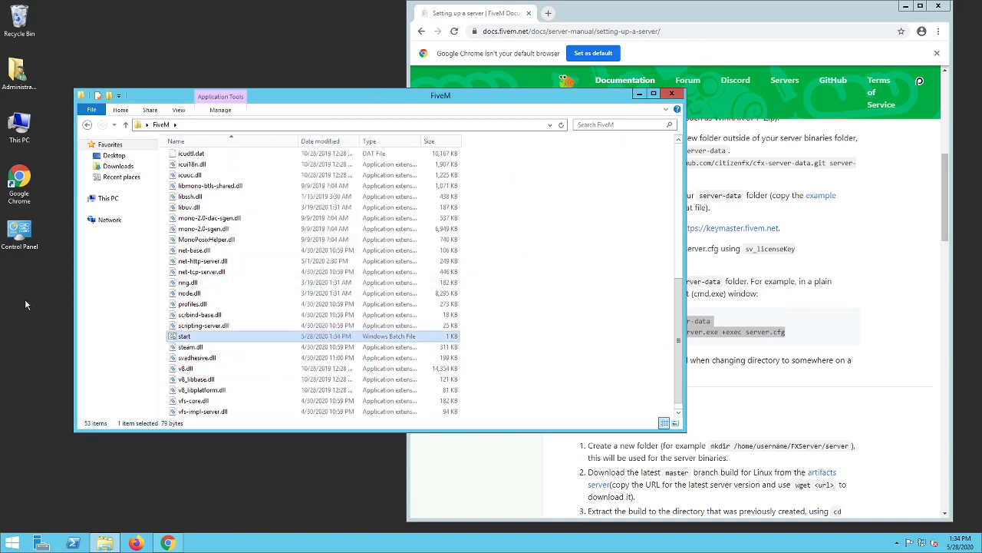
right_click(26, 304)
click(50, 356)
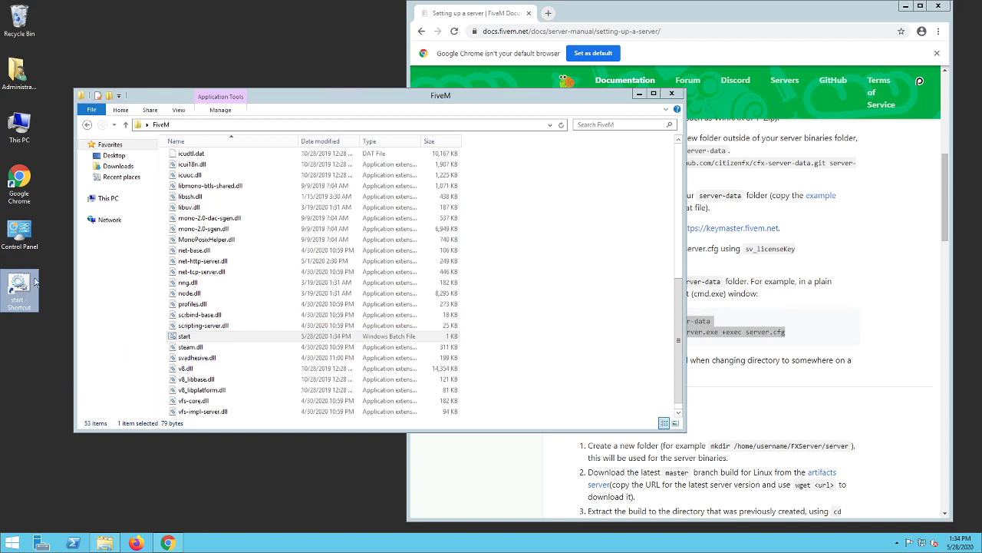
key(Delete)
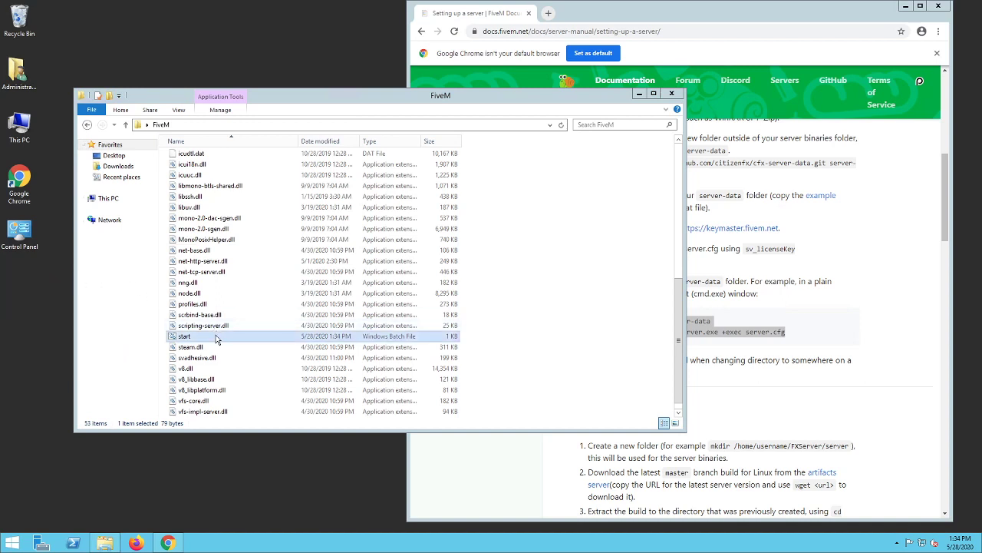
- Run the FXServer application from the FiveM folder and close its console window
click(216, 337)
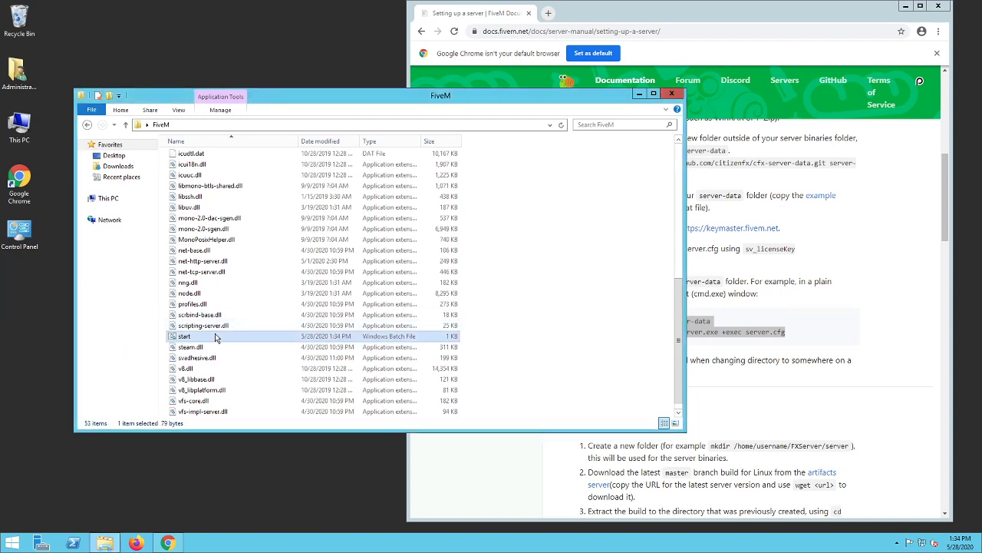
scroll(216, 338, up, 6)
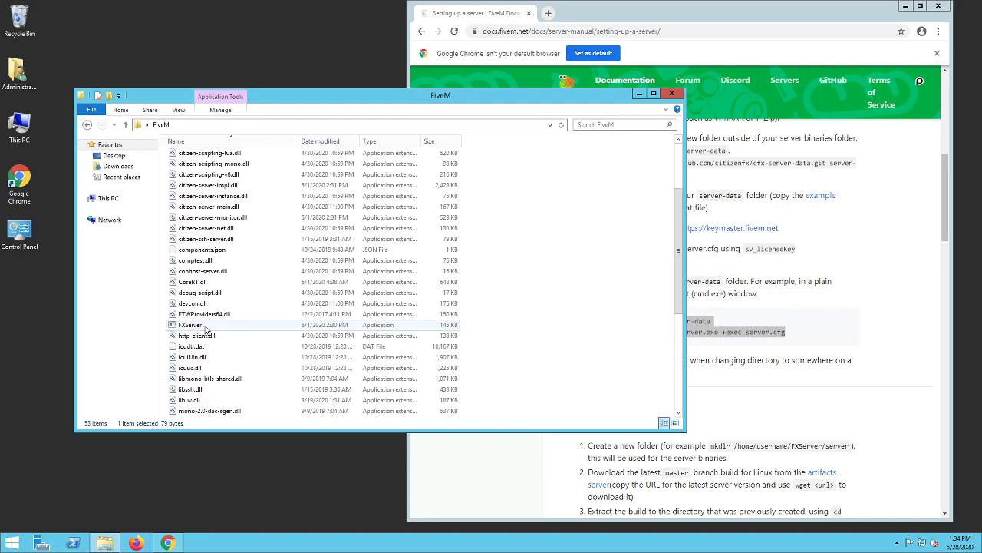
double_click(205, 325)
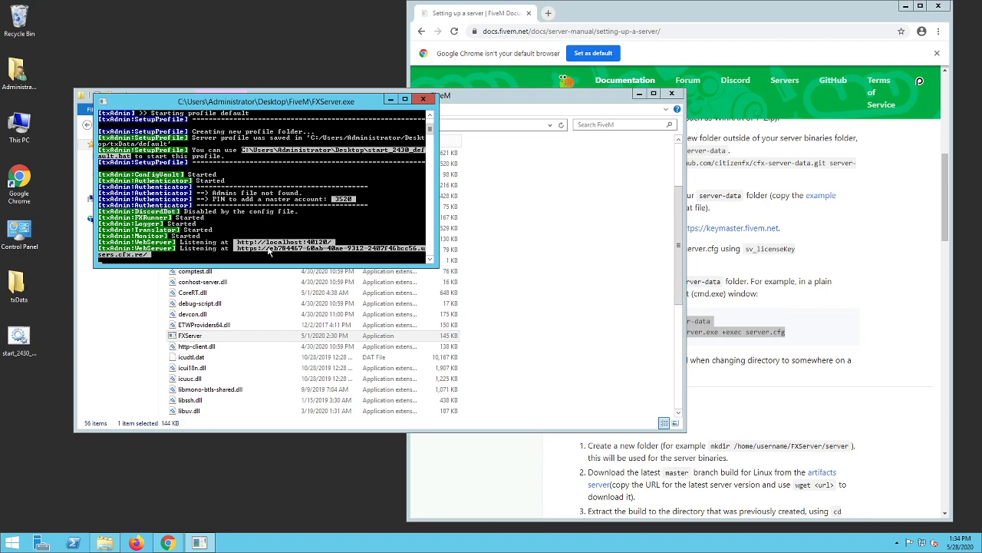
click(423, 99)
- Review the guide's Windows instructions for running the server and check the commands in start.bat against them
scroll(275, 347, down, 3)
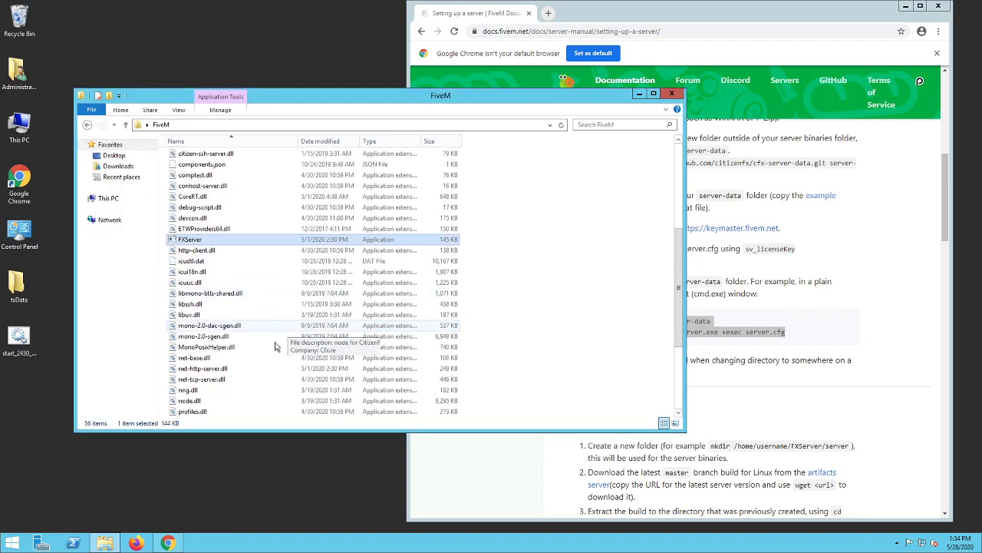
scroll(274, 347, down, 3)
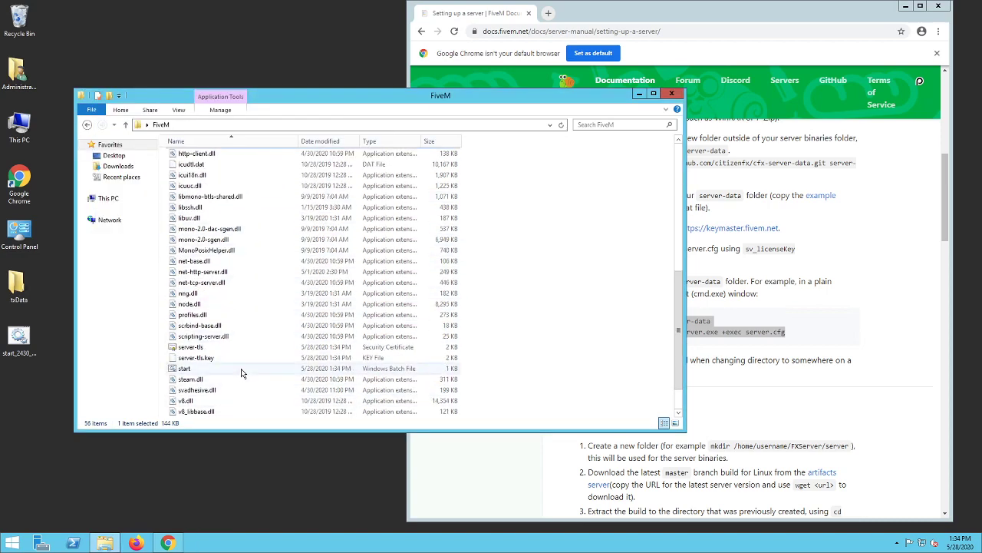
click(241, 368)
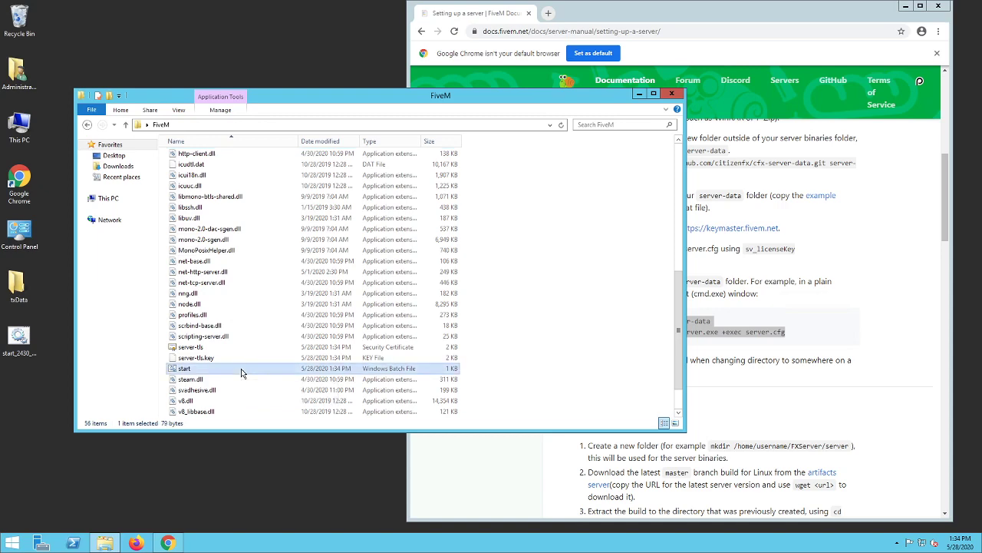
click(758, 413)
scroll(683, 245, up, 1)
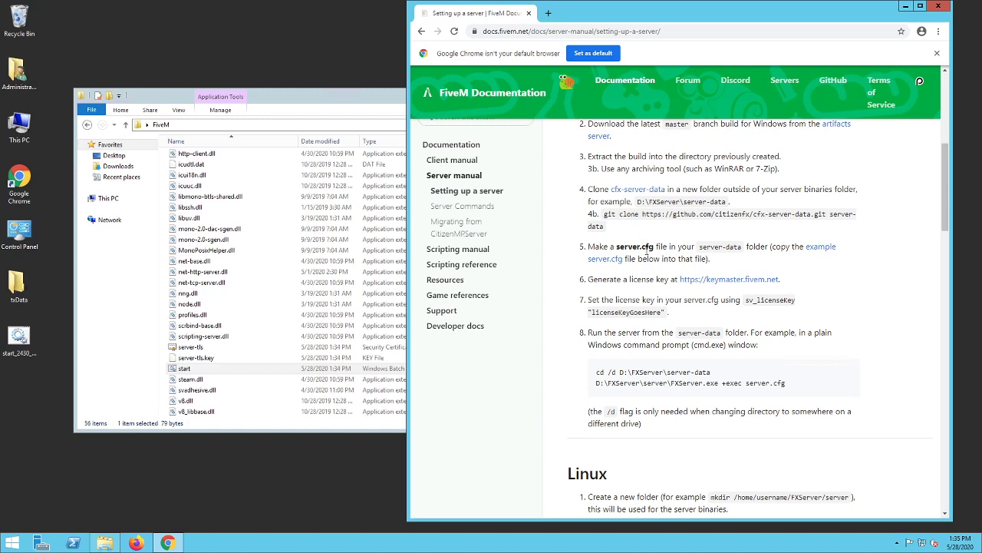
scroll(647, 251, down, 1)
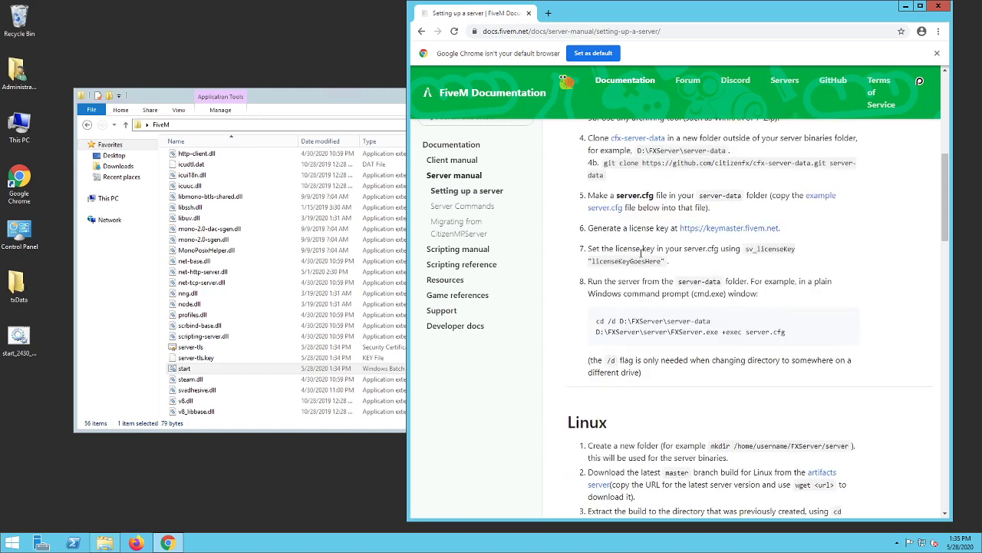
scroll(546, 284, down, 1)
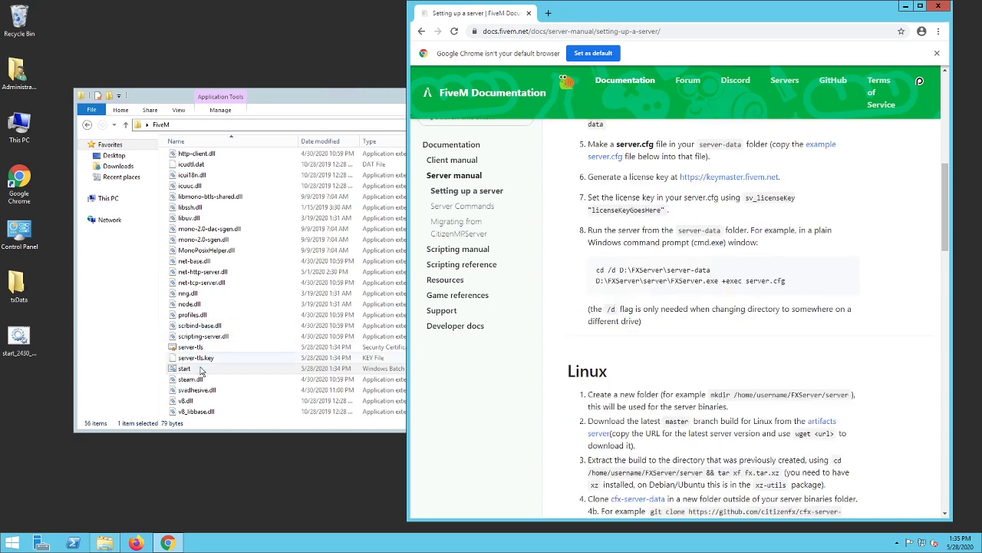
right_click(198, 371)
click(240, 193)
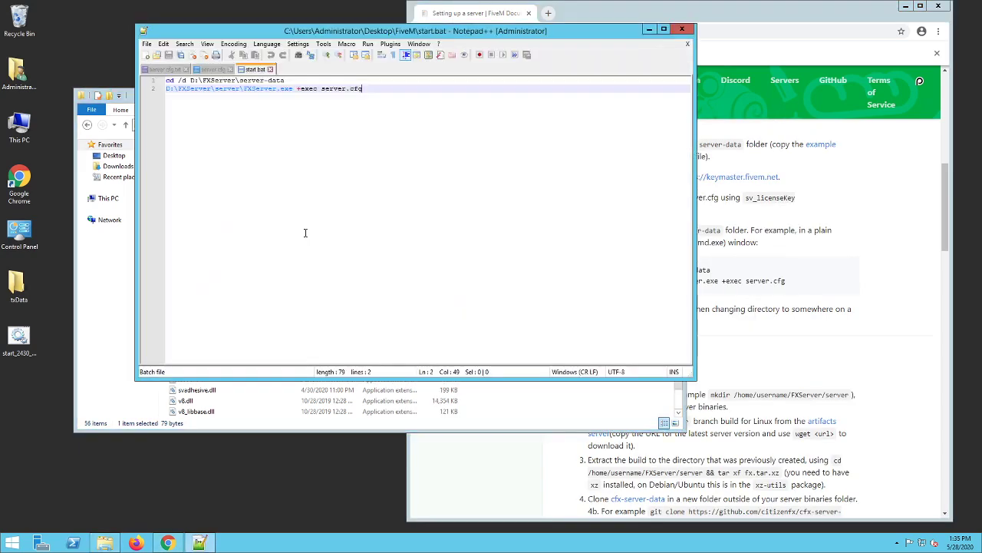
drag(278, 31, 509, 75)
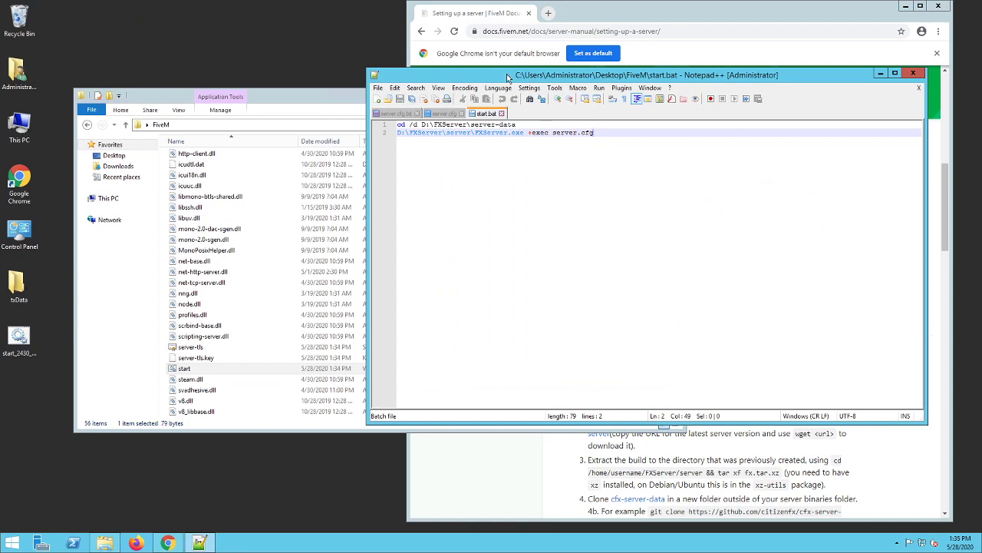
click(914, 73)
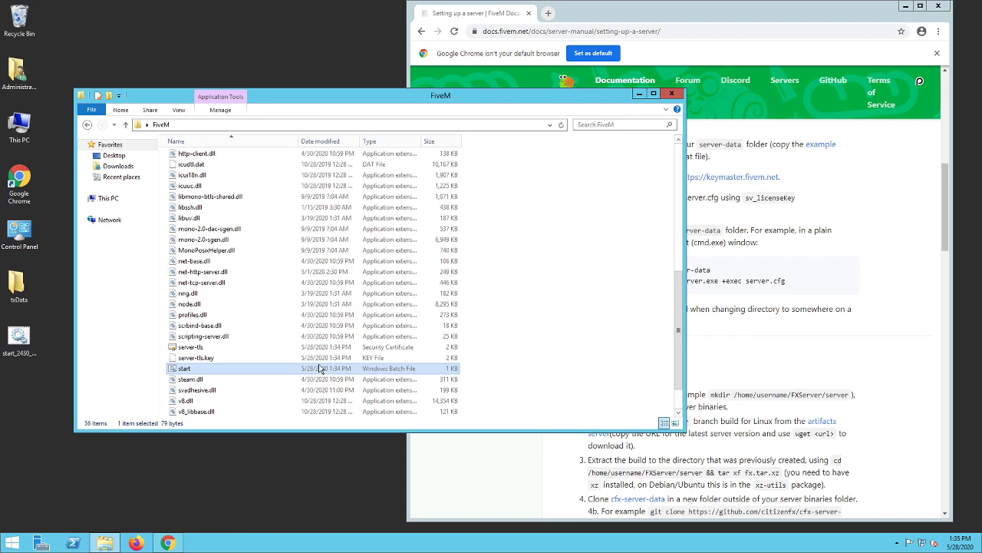
- Delete the txData folder and the start_2430 batch file from the desktop
drag(43, 278, 17, 341)
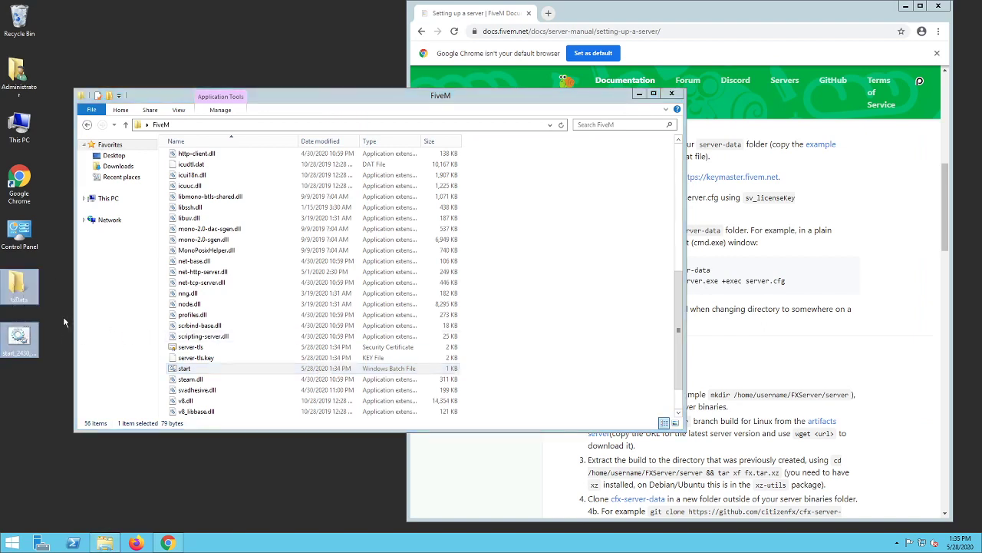
key(Delete)
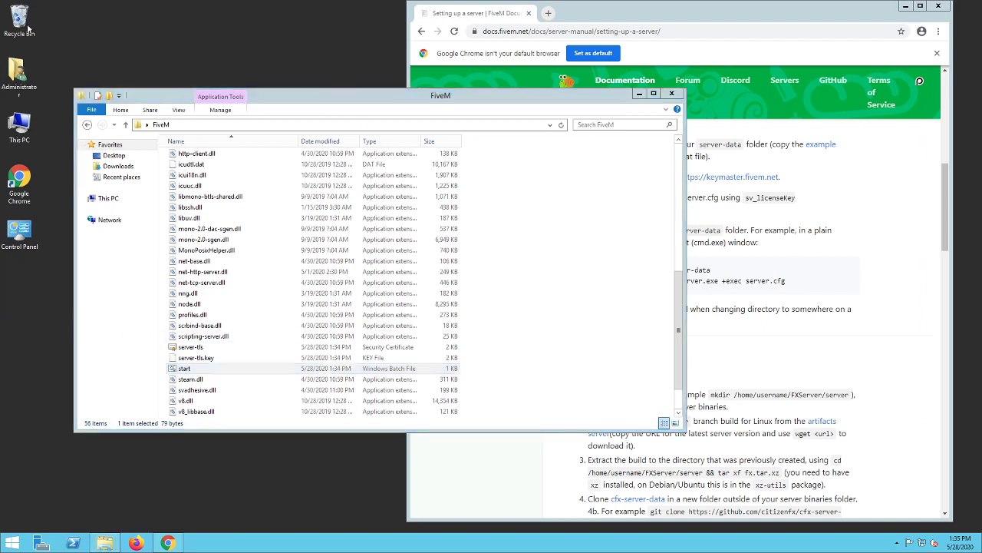
- Open start.bat in Notepad++ and arrange the FiveM folder window beside it
click(226, 368)
right_click(225, 367)
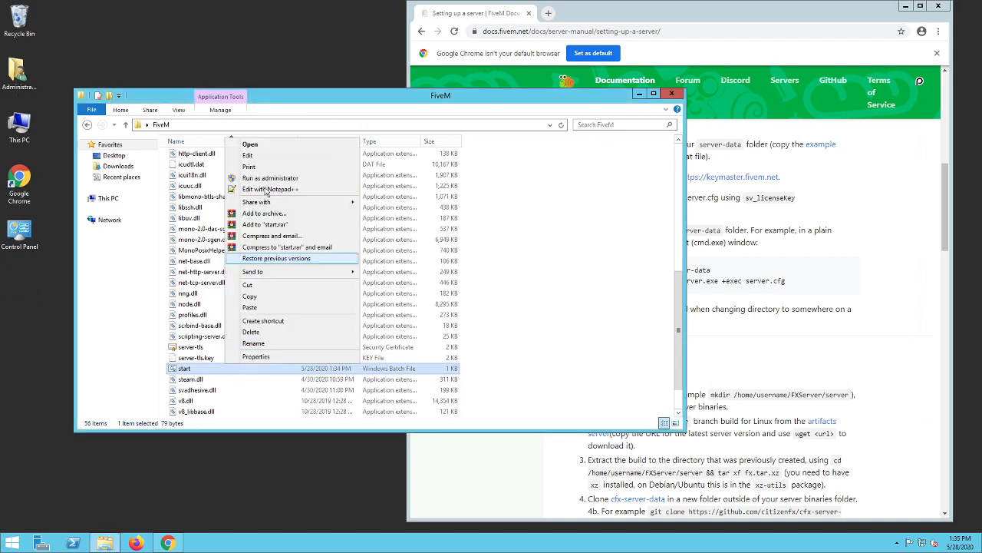
click(261, 190)
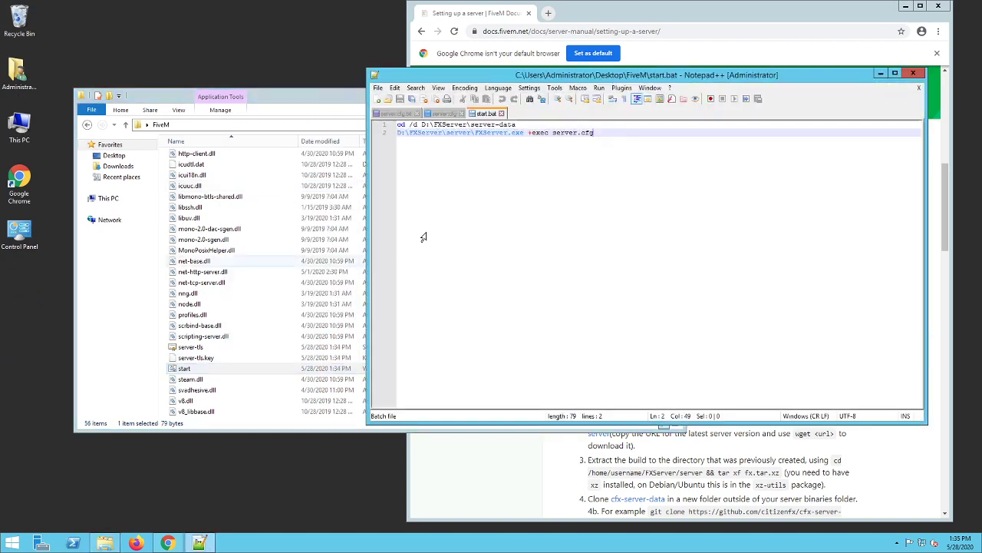
click(300, 198)
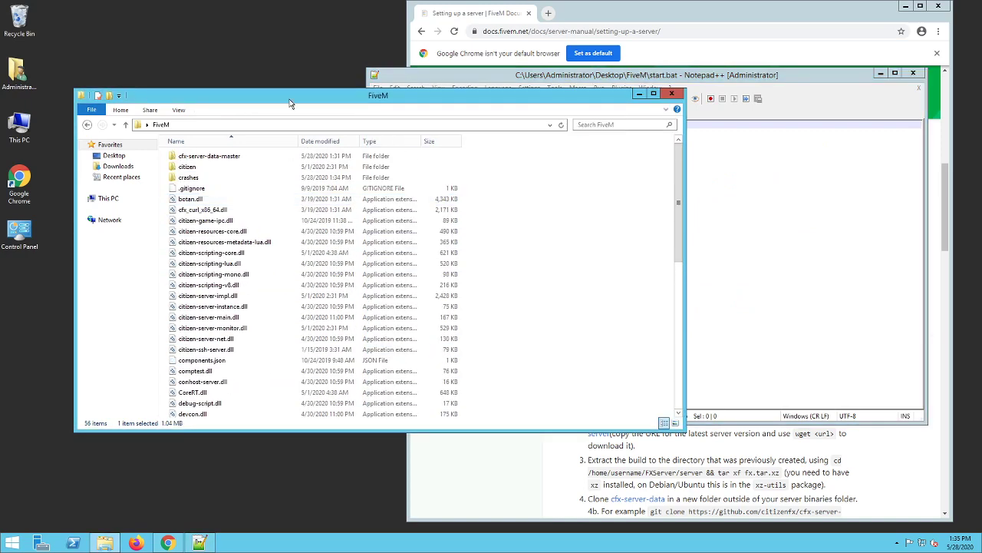
drag(290, 100, 212, 113)
click(600, 199)
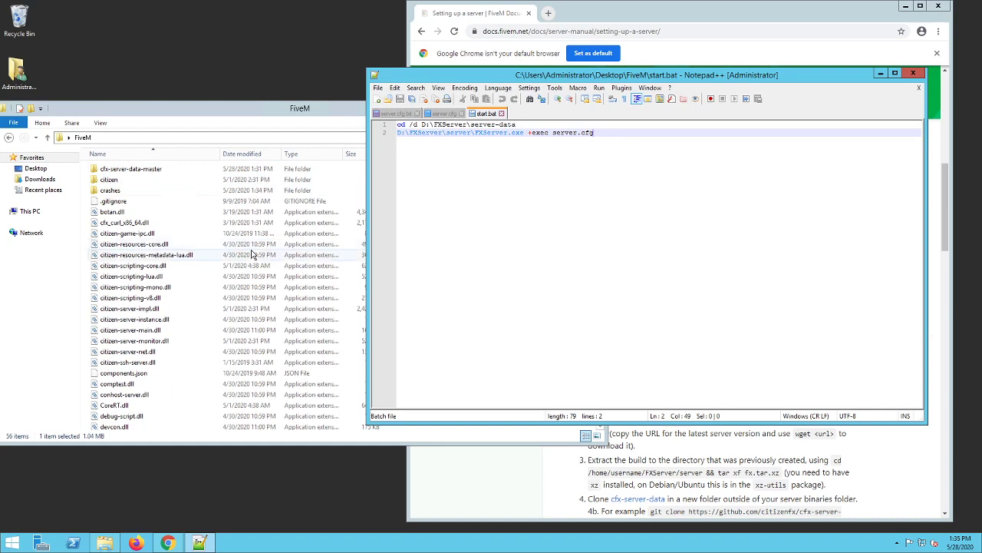
- Replace the cd path in start.bat with C:\Users\Administrator\Desktop\FiveM\cfx-server-data-master and save the file
double_click(219, 169)
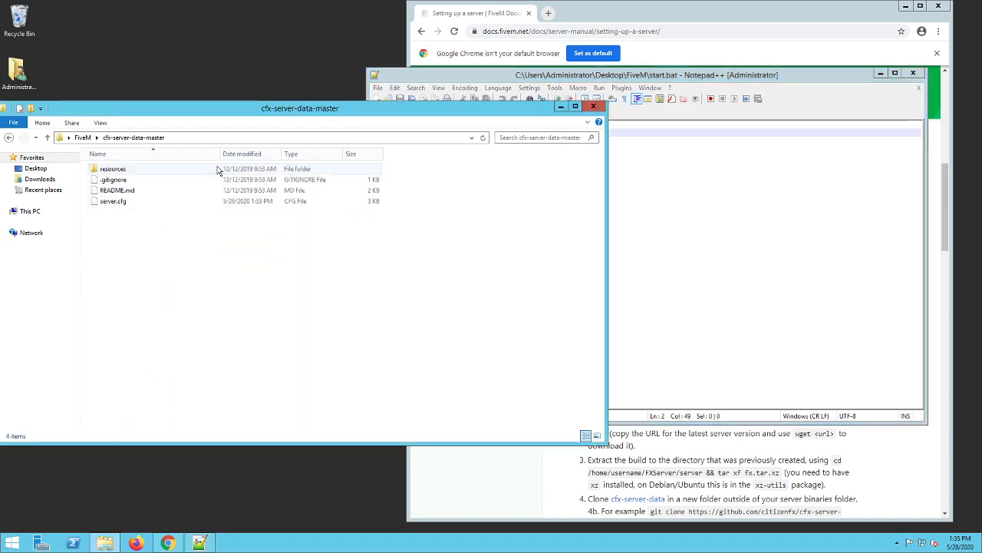
click(249, 137)
key(ctrl+c)
click(621, 230)
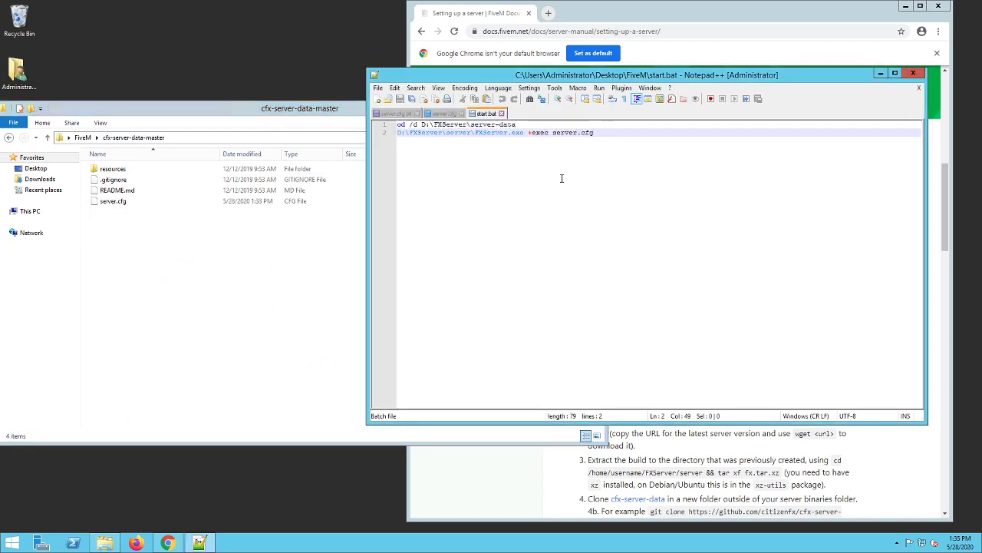
drag(517, 125, 421, 125)
key(ctrl+v)
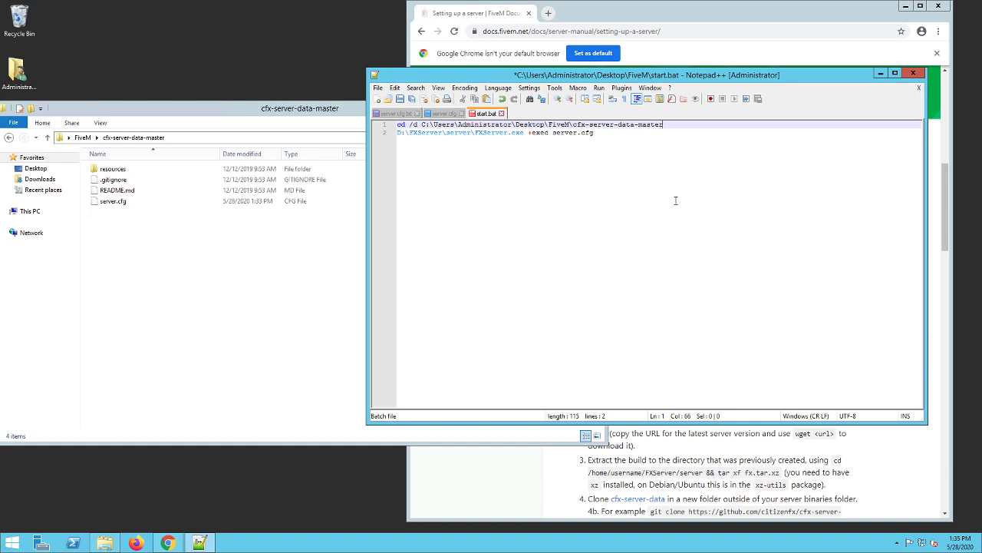
click(400, 98)
- Replace the D:\FXServer\server\ path before FXServer.exe in start.bat with C:\Users\Administrator\Desktop\FiveM\ and save the file
click(82, 137)
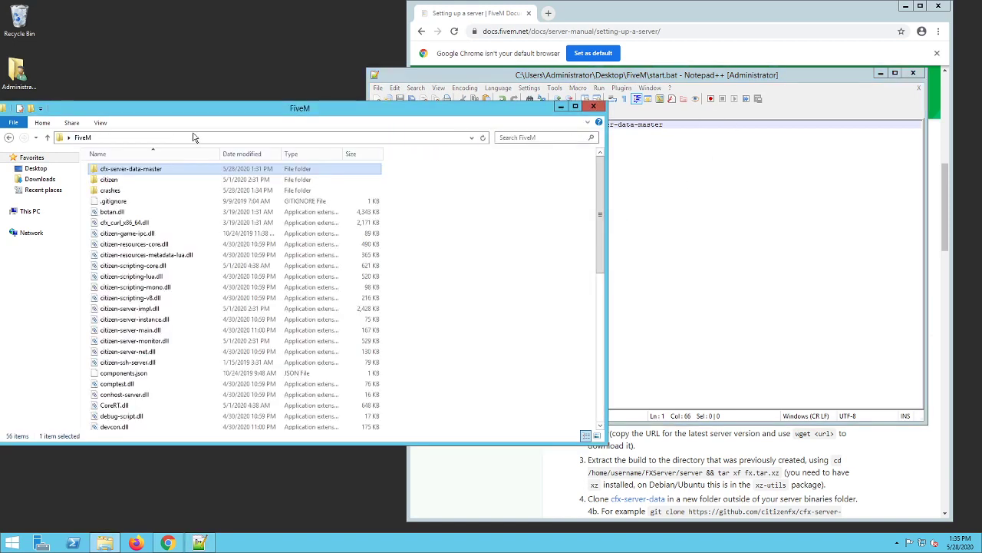
click(204, 137)
key(ctrl+c)
click(679, 226)
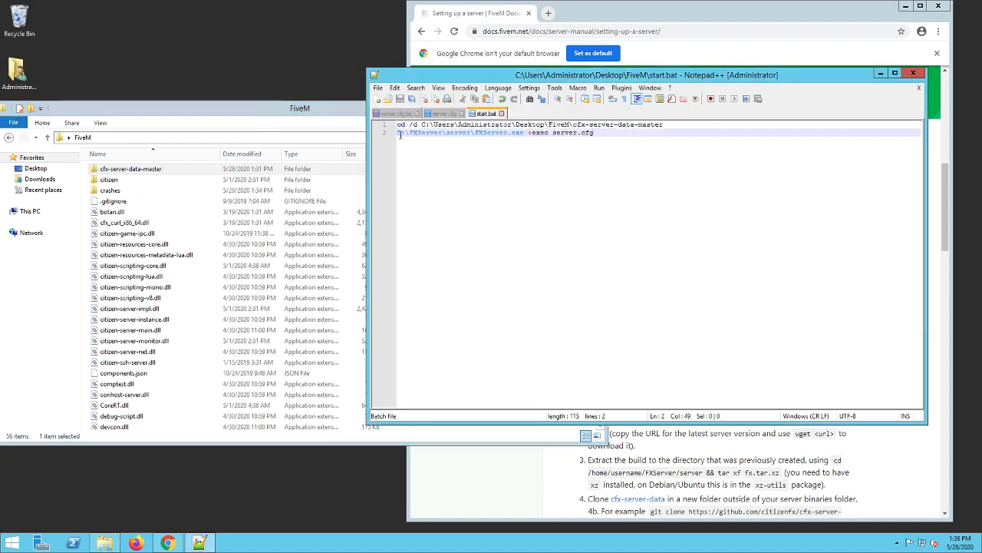
drag(398, 133, 477, 132)
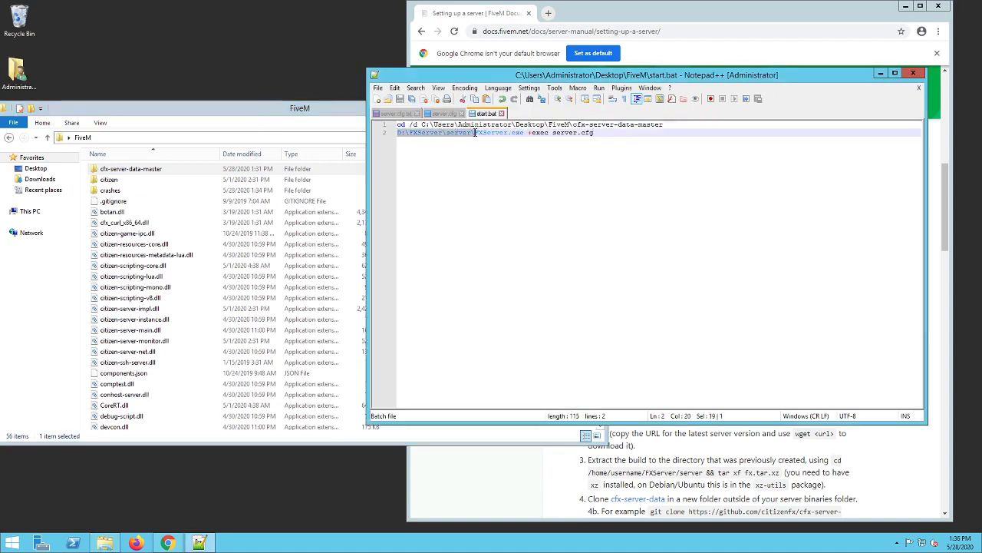
key(ctrl+v)
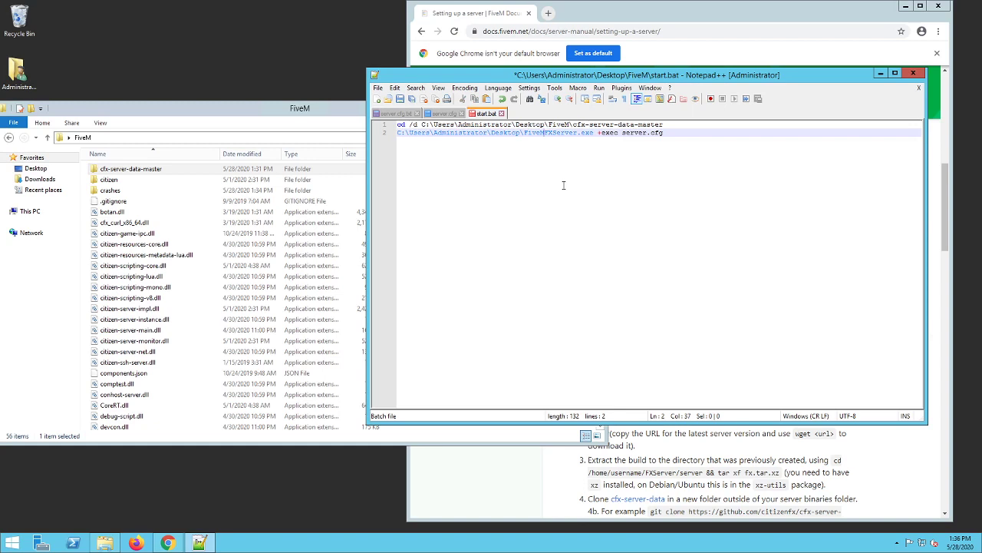
text(\)
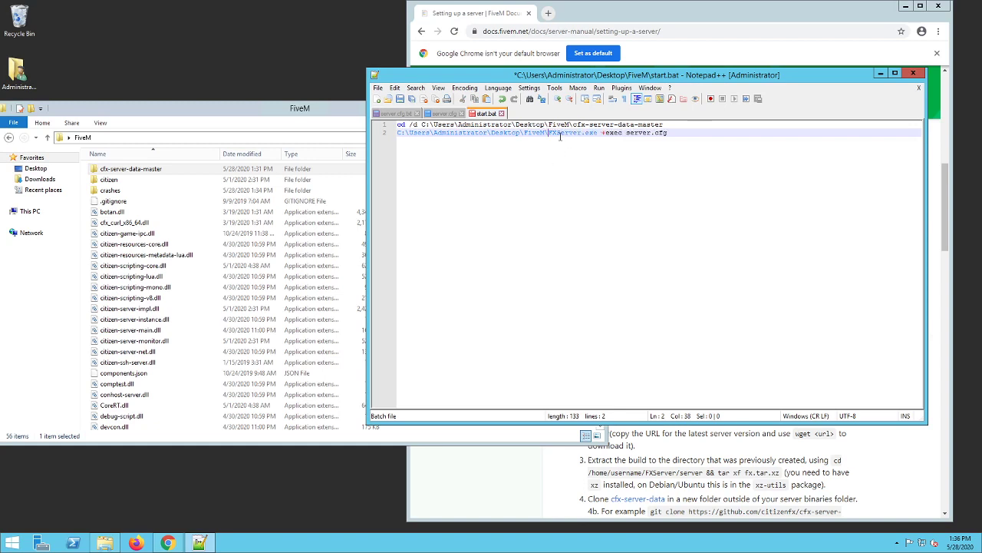
click(400, 99)
- Close Notepad++ and run the start batch file from the FiveM folder to launch the server
drag(188, 111, 235, 106)
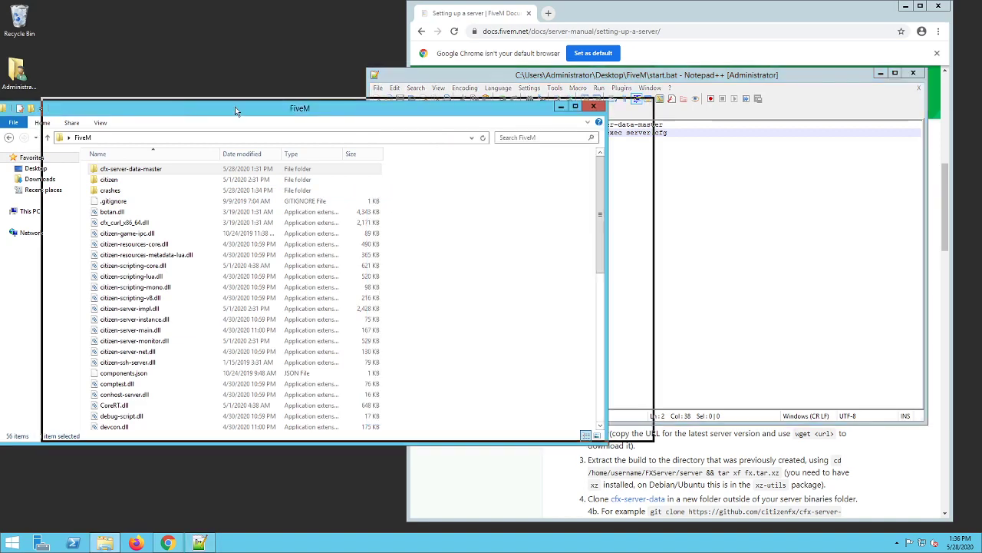
click(914, 73)
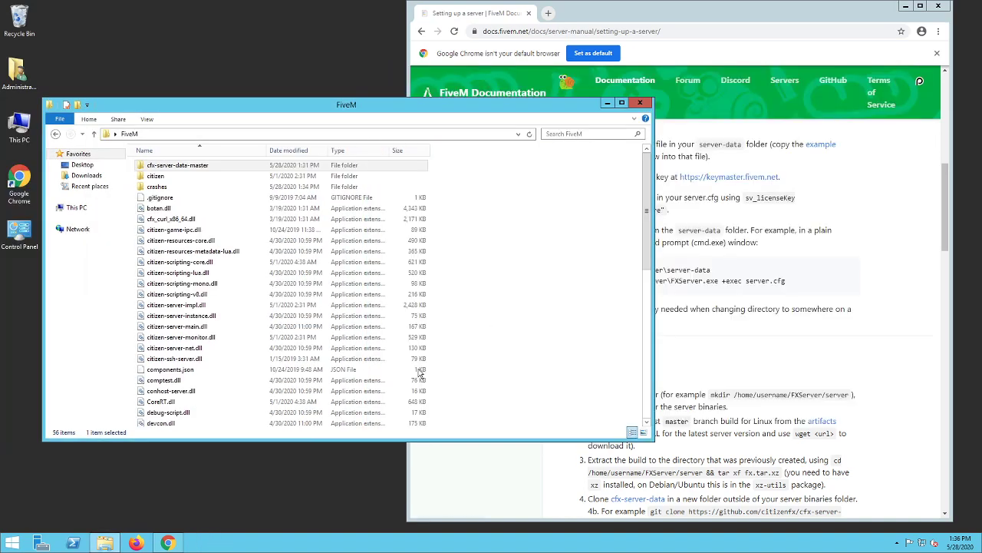
click(421, 371)
scroll(311, 379, down, 7)
scroll(286, 391, down, 2)
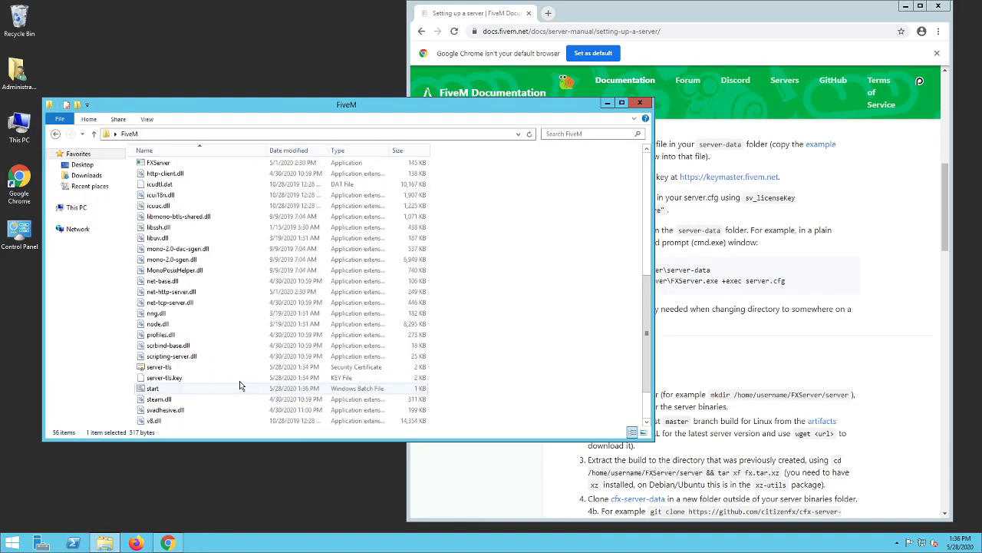
double_click(235, 388)
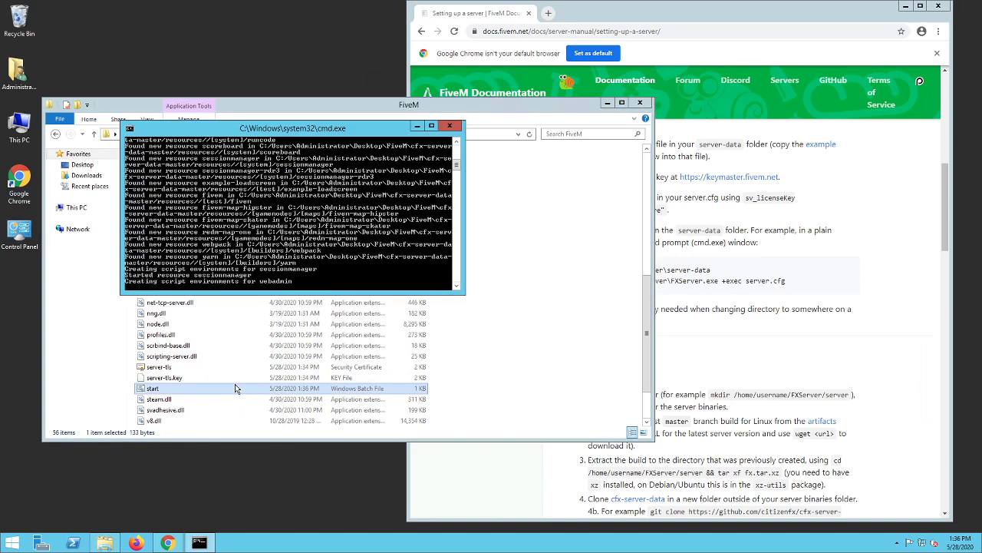